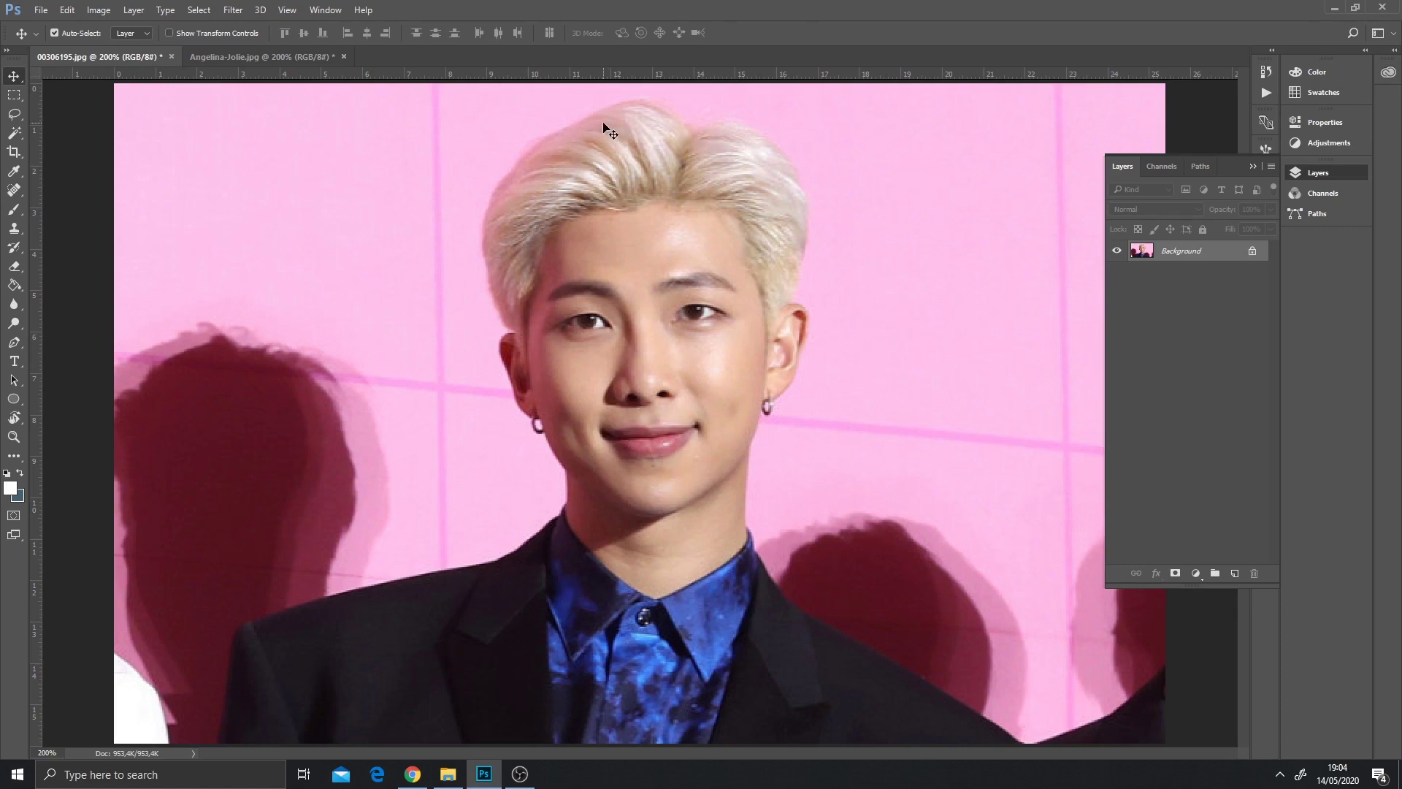
Compare 00306195.jpg with Angelina-Jolie.jpg, ending on the woman's portrait against the grey backdrop.
{"action": "left_click", "coordinate": [263, 58]}
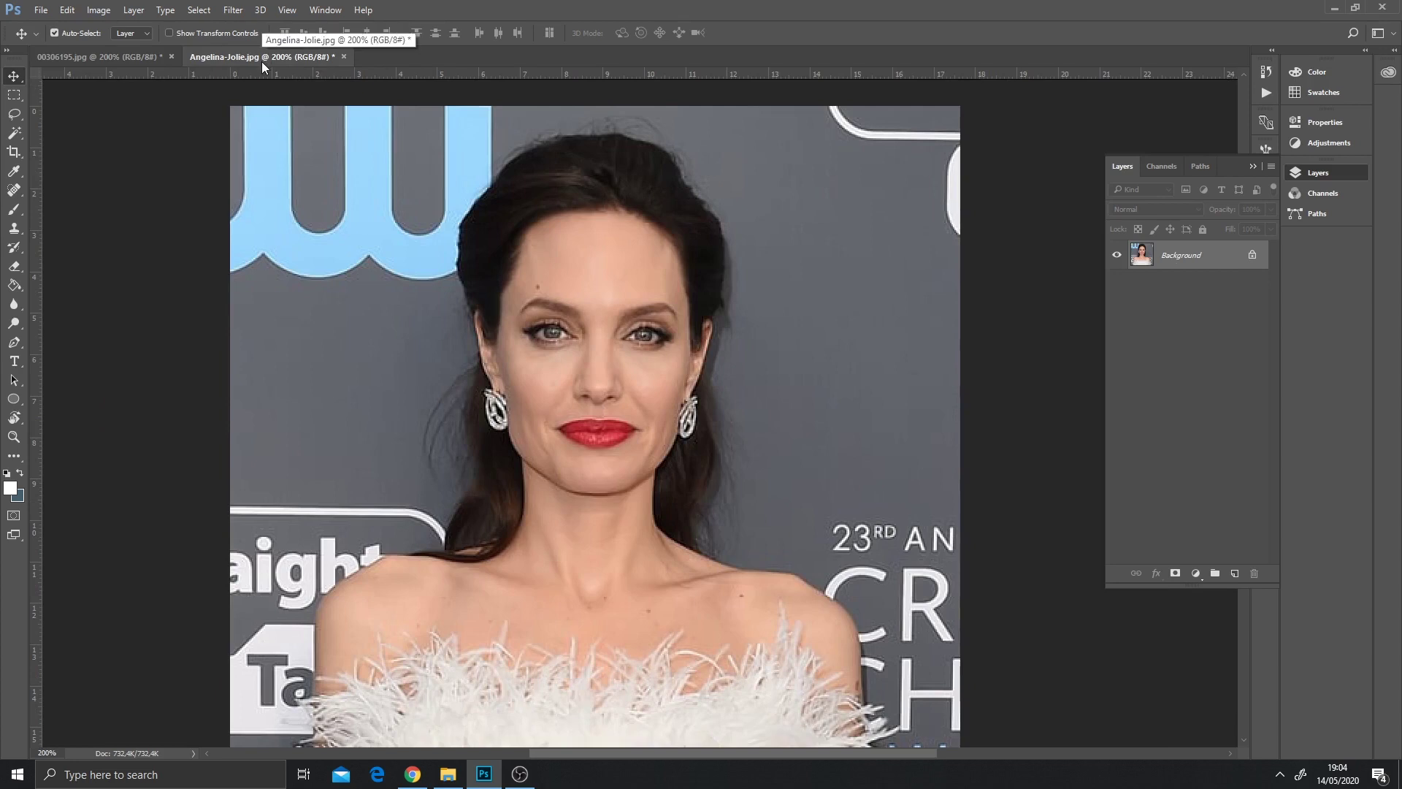
{"action": "left_click", "coordinate": [141, 60]}
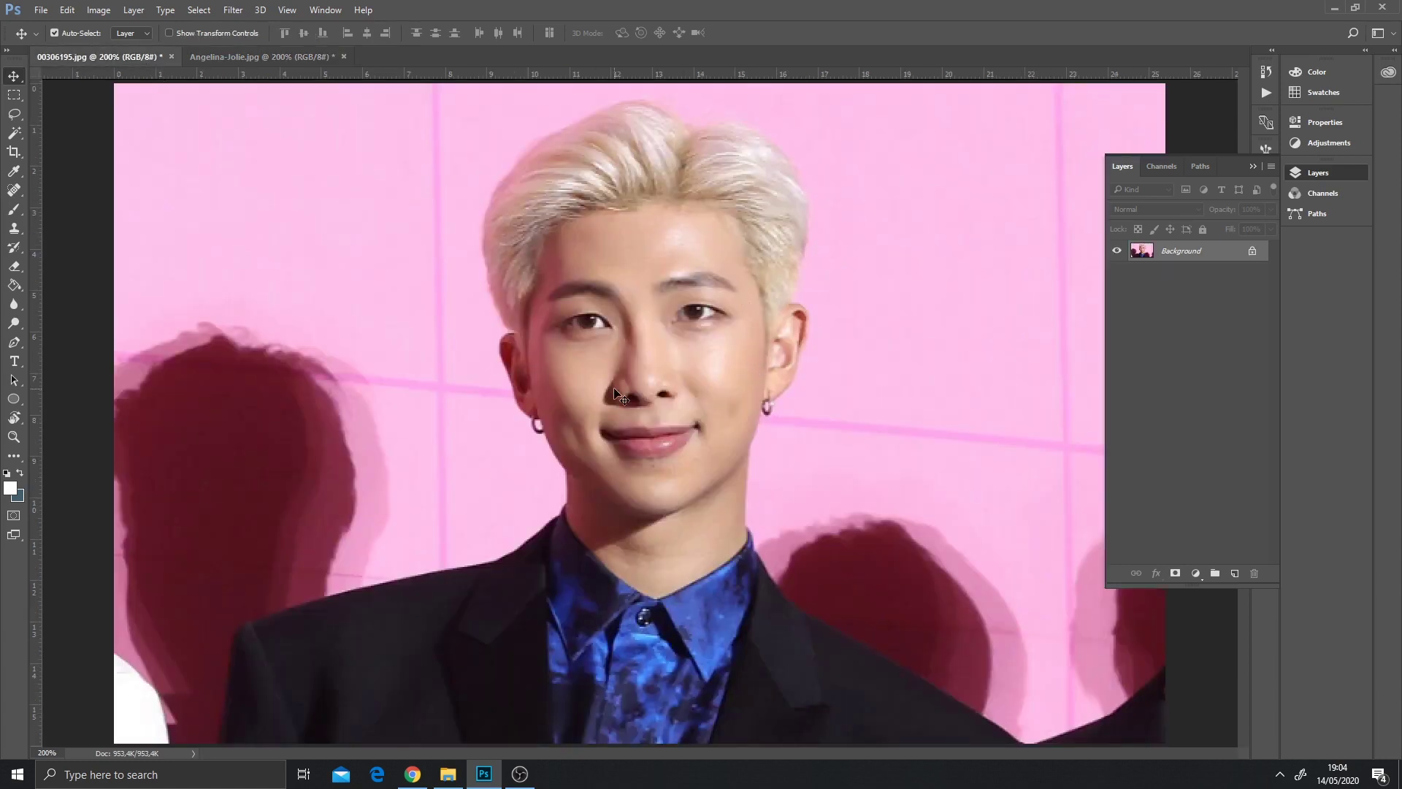
{"action": "left_click", "coordinate": [235, 63]}
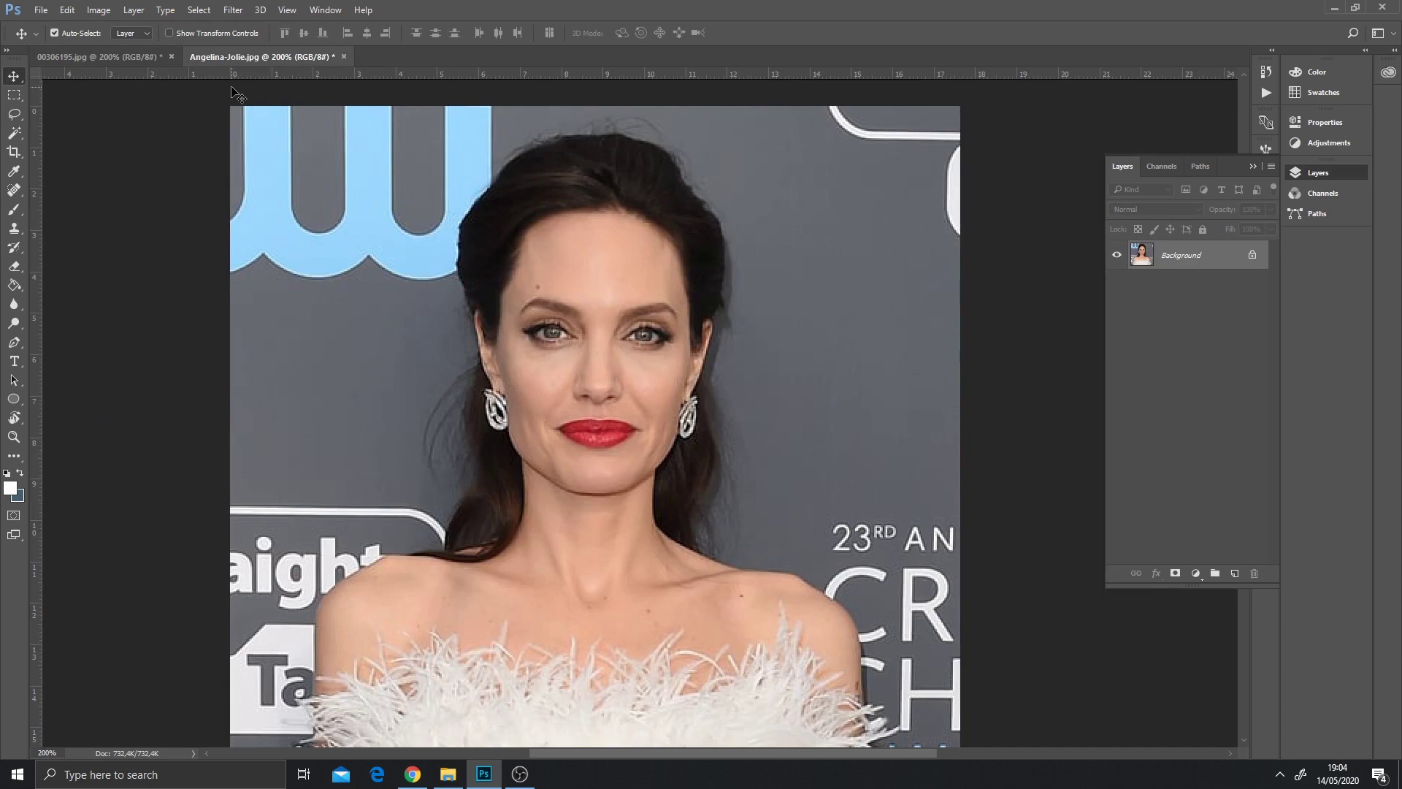
Lasso the woman's face from eyebrows to chin and copy it onto Layer 1.
{"action": "left_click", "coordinate": [15, 116]}
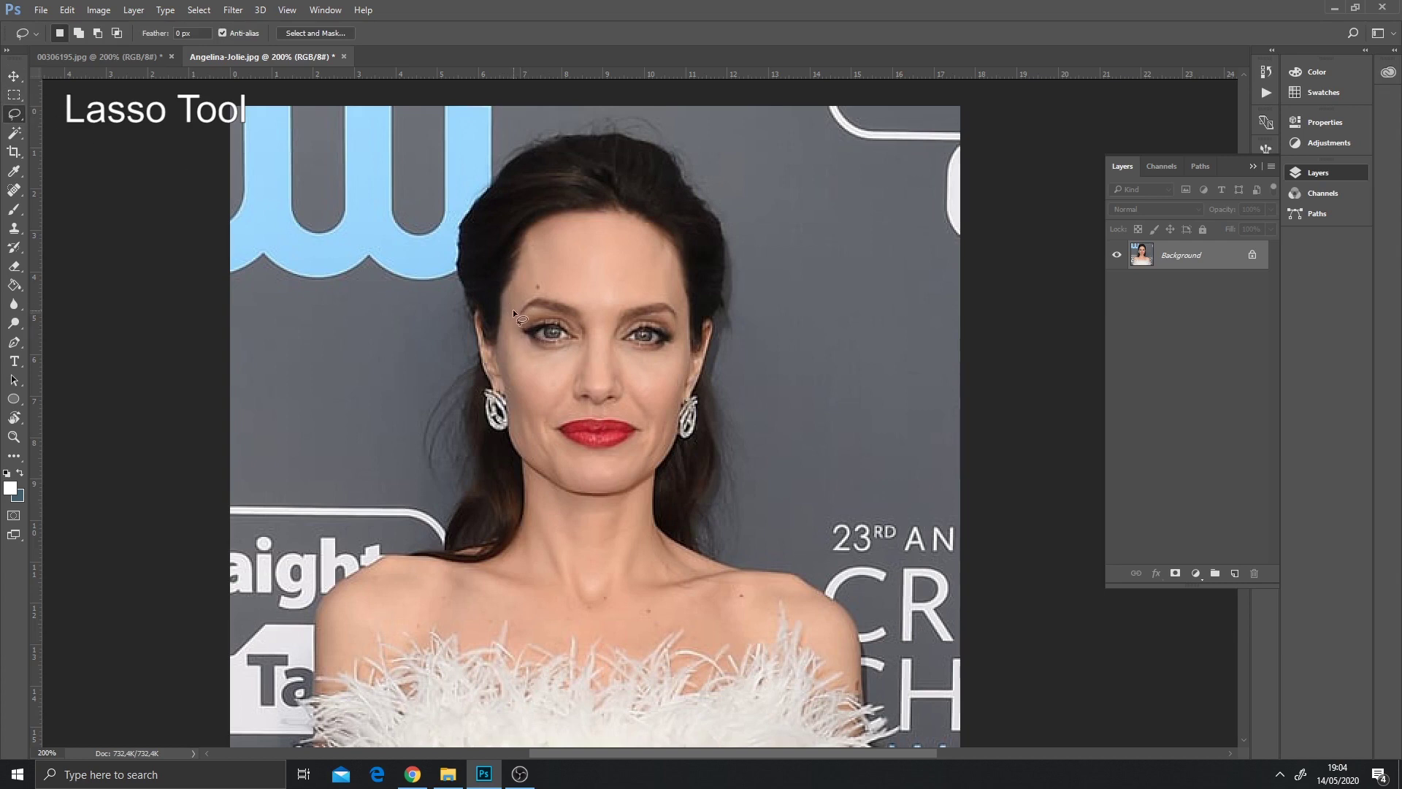
{"action": "mouse_move", "coordinate": [510, 313]}
{"action": "left_mouse_down"}
{"action": "mouse_move", "coordinate": [545, 426]}
{"action": "mouse_move", "coordinate": [649, 443]}
{"action": "mouse_move", "coordinate": [683, 342]}
{"action": "mouse_move", "coordinate": [622, 298]}
{"action": "mouse_move", "coordinate": [527, 296]}
{"action": "mouse_move", "coordinate": [511, 325]}
{"action": "left_mouse_up"}
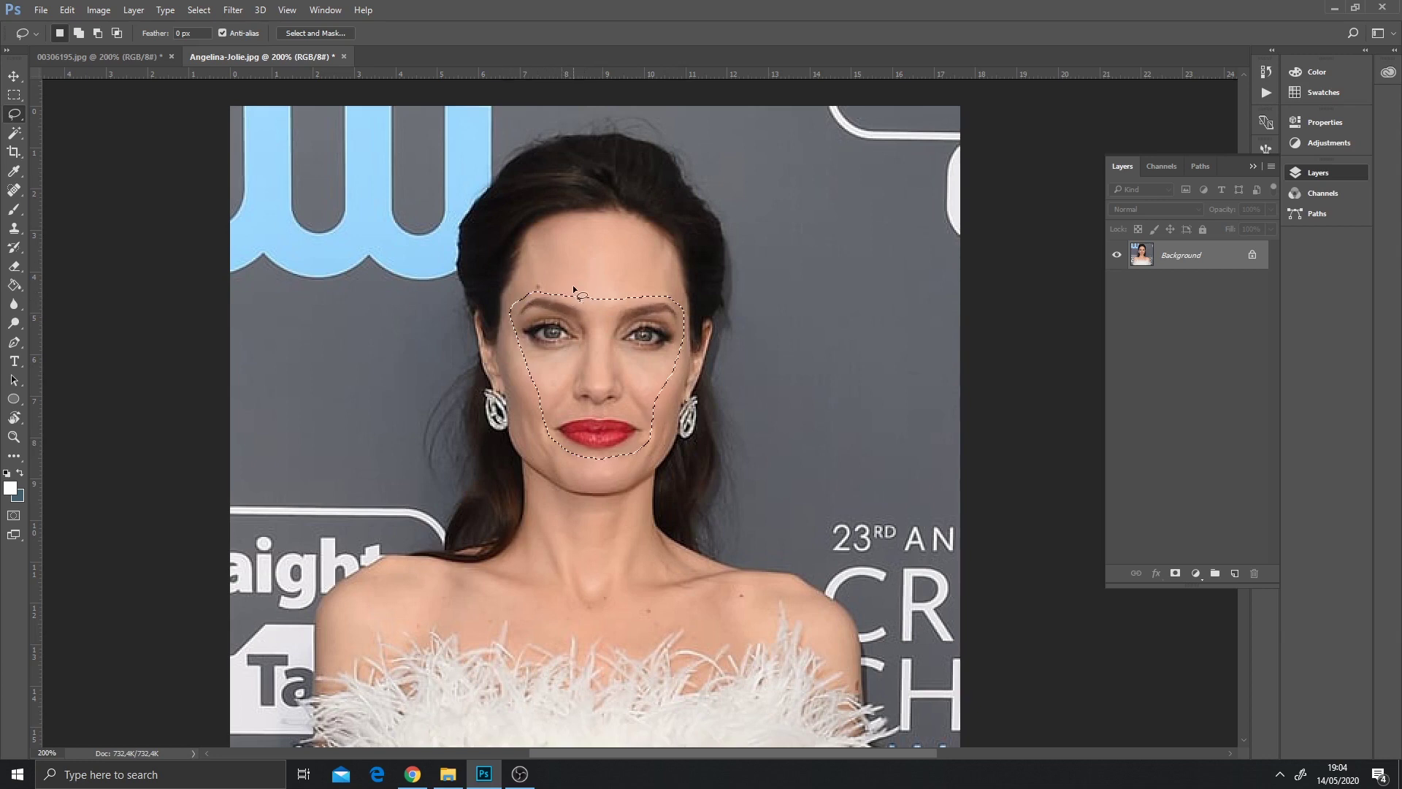
{"action": "key", "text": "ctrl+j"}
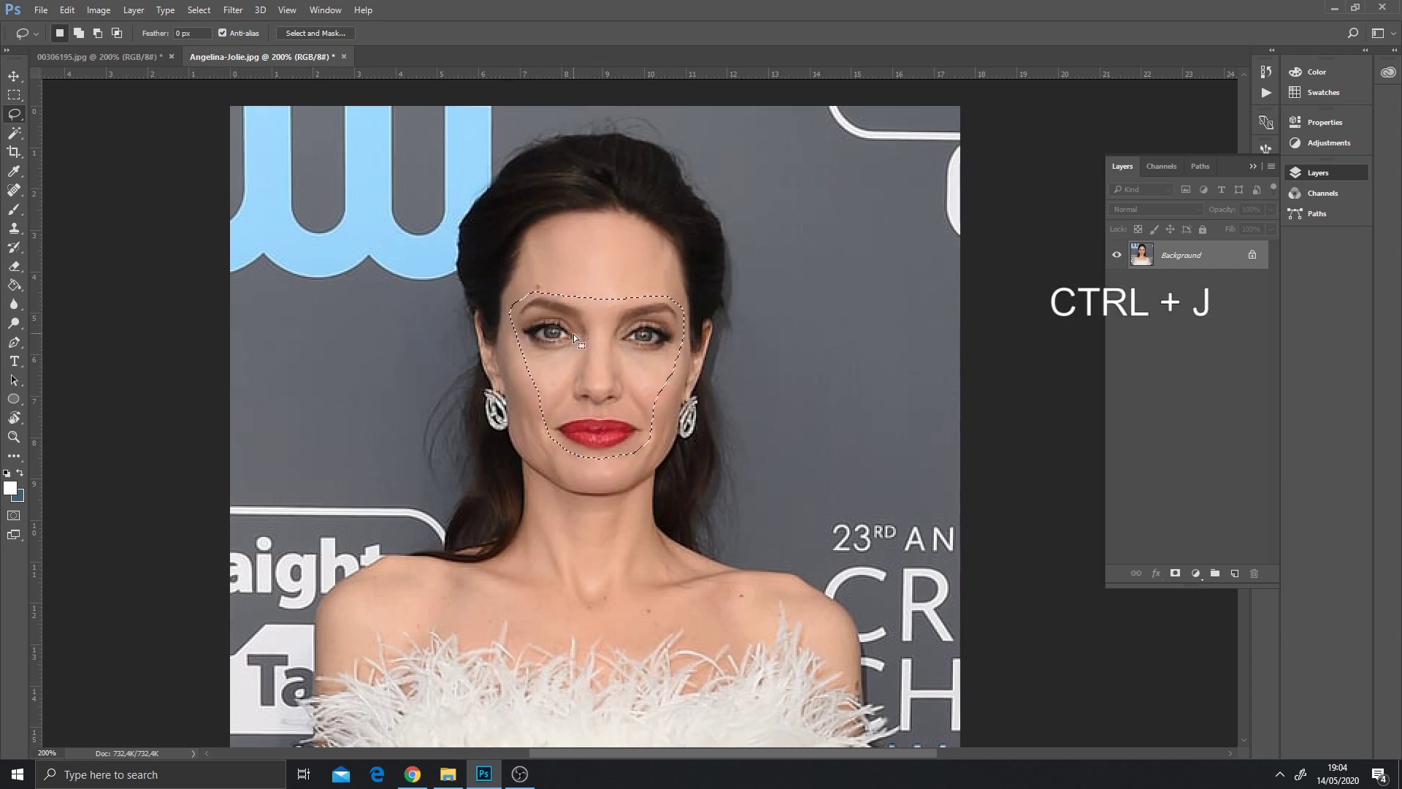
{"action": "key", "text": "ctrl+j"}
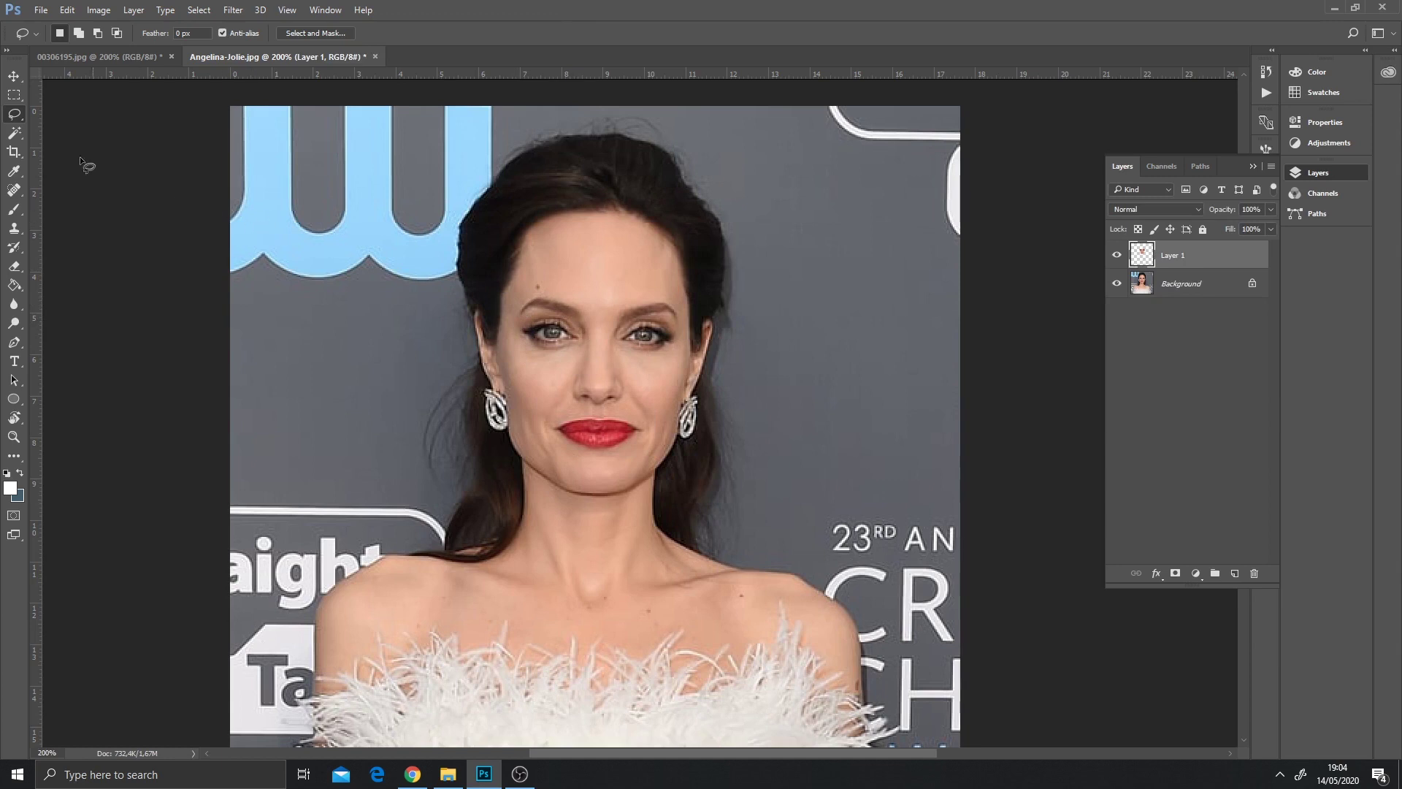
Move Layer 1 onto the man's face in 00306195.jpg at 59% opacity.
{"action": "left_click", "coordinate": [14, 77]}
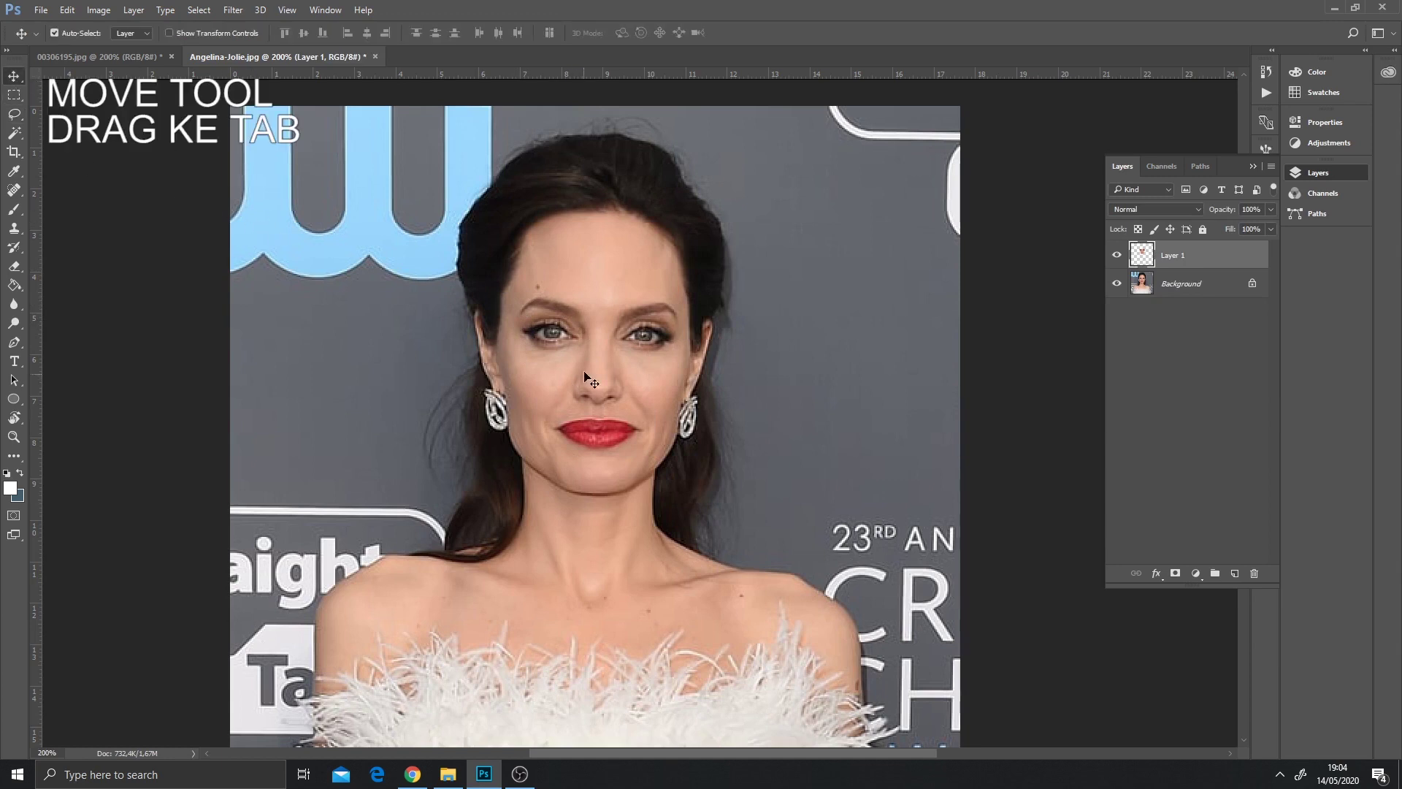
{"action": "left_click_drag", "start_coordinate": [594, 348], "coordinate": [114, 56]}
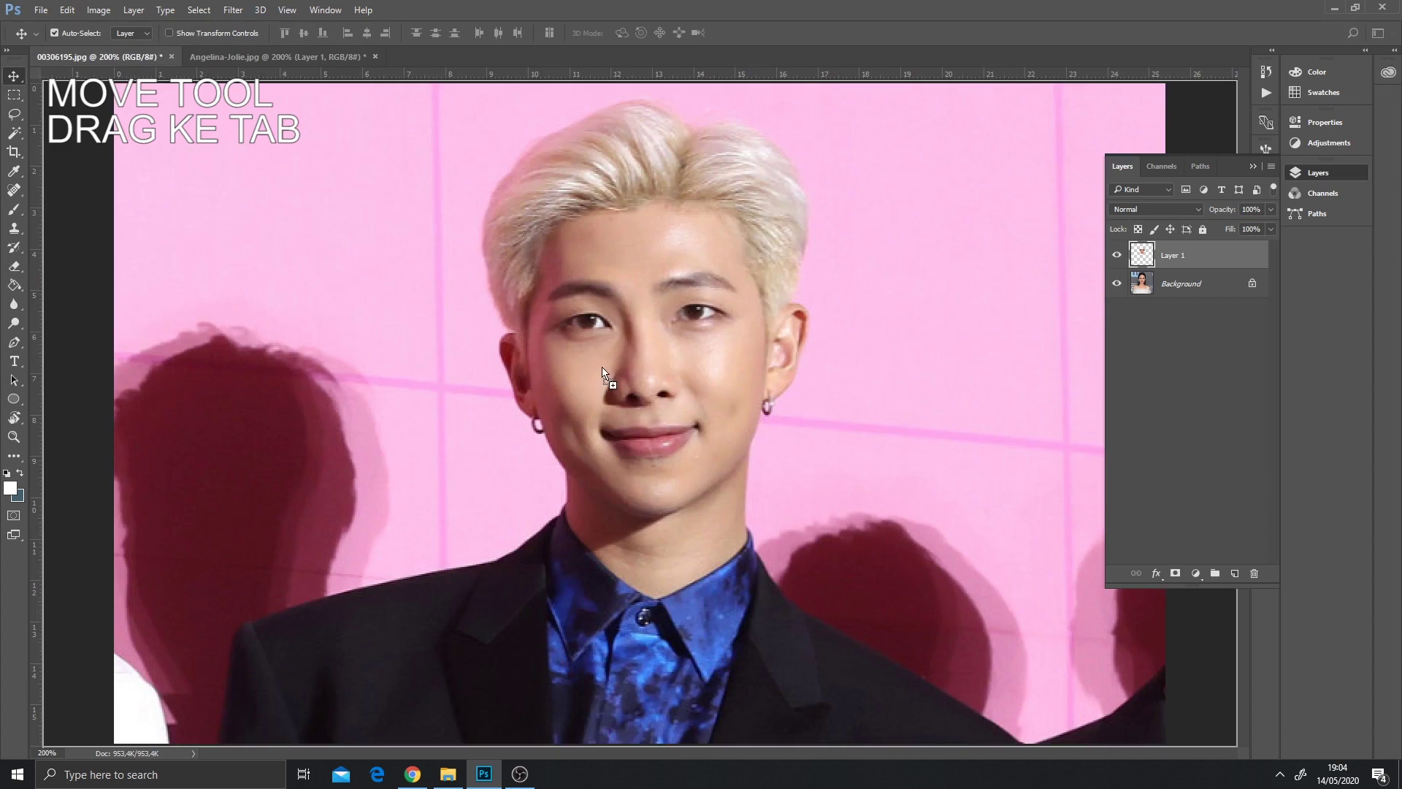
{"action": "left_click_drag", "start_coordinate": [113, 56], "coordinate": [612, 356]}
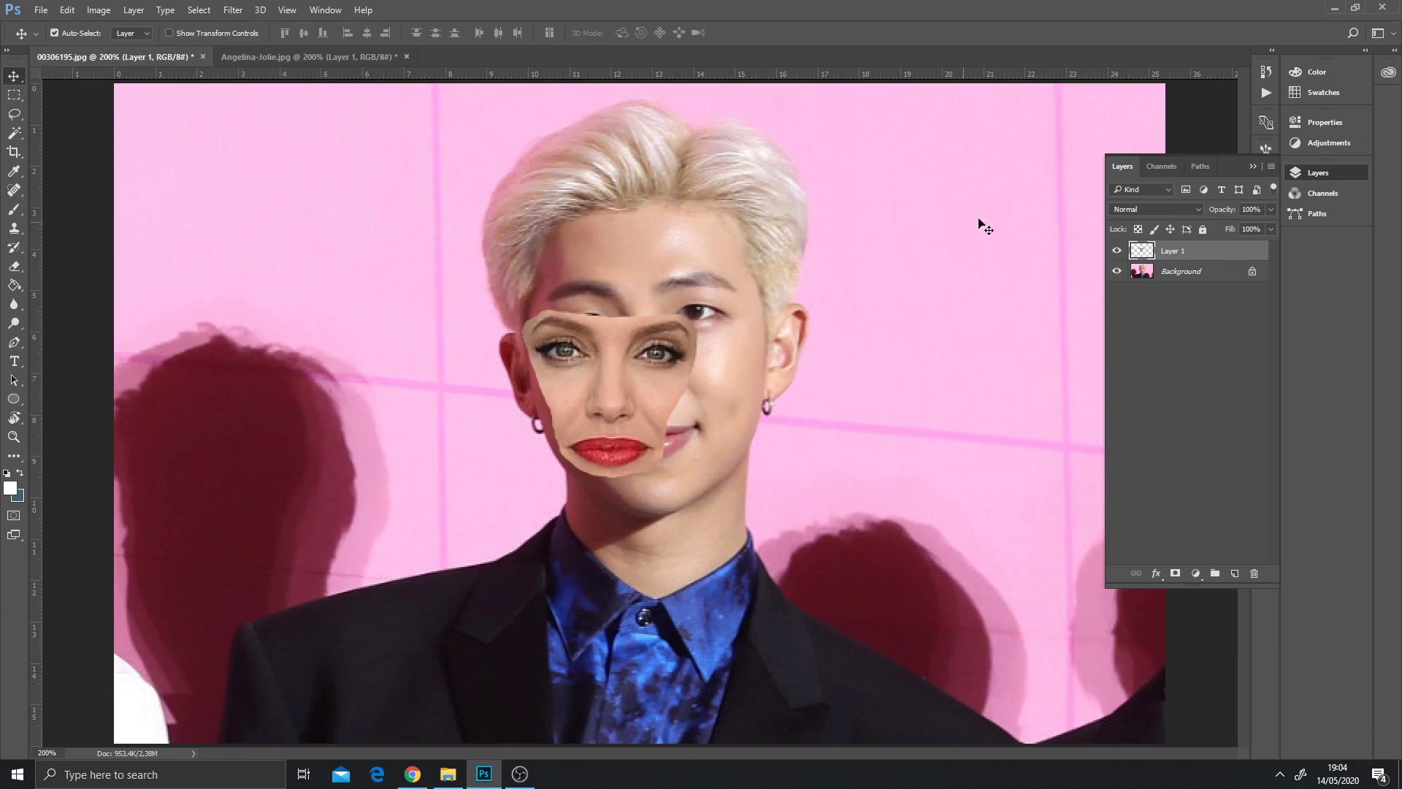
{"action": "left_click_drag", "start_coordinate": [1234, 213], "coordinate": [1218, 213]}
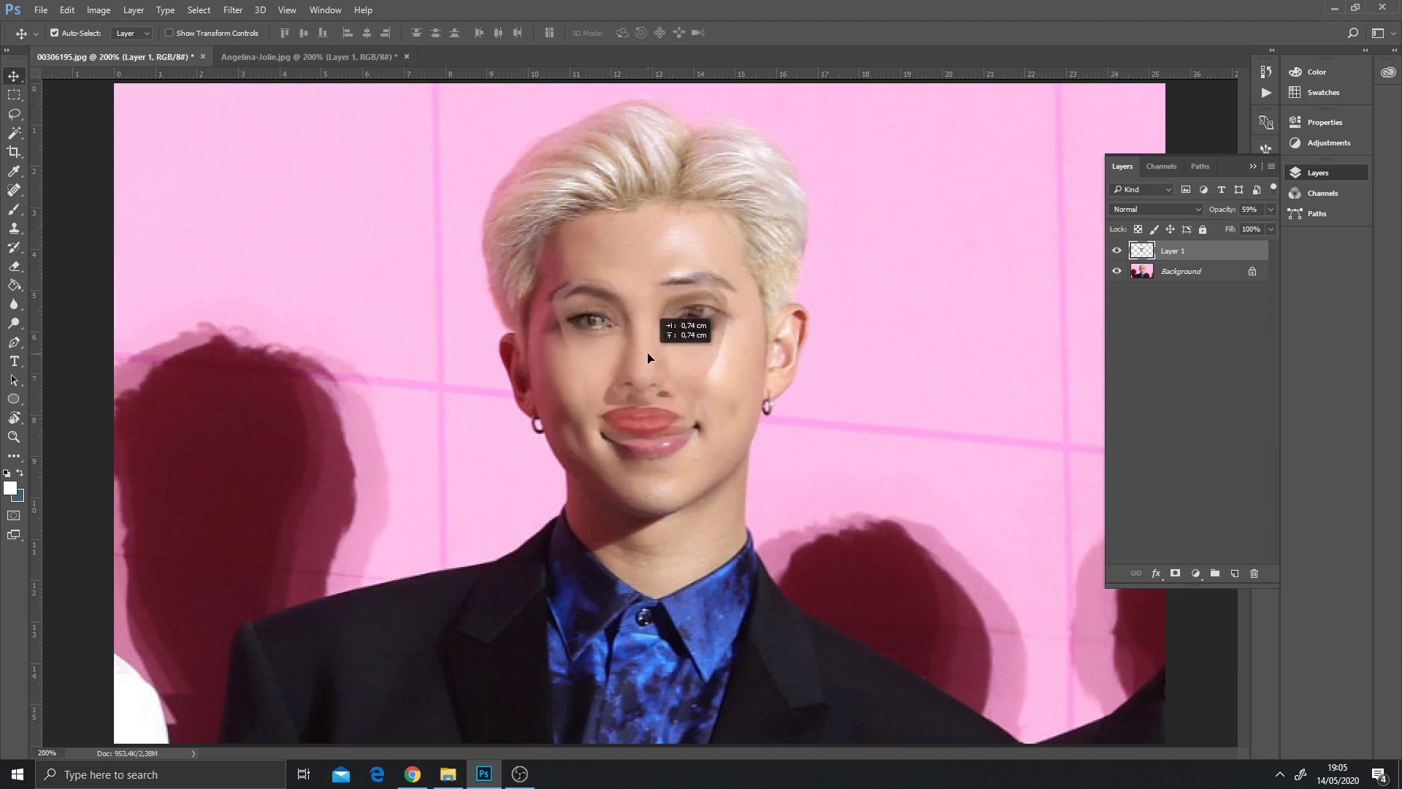
Scale the pasted face to about 125%, rotate it about -4.9°, and nudge it into place.
{"action": "left_click_drag", "start_coordinate": [611, 388], "coordinate": [640, 370]}
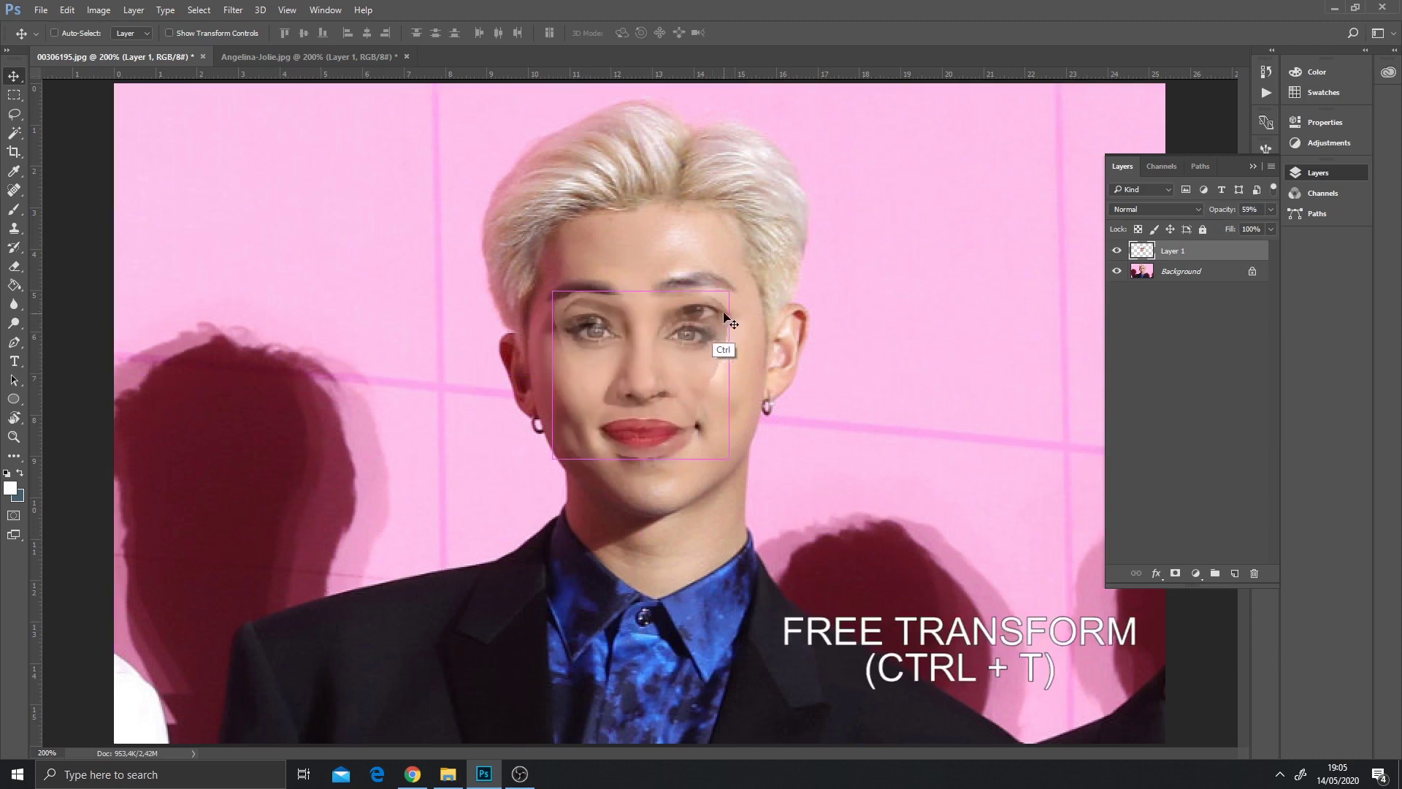
{"action": "key", "text": "ctrl+t"}
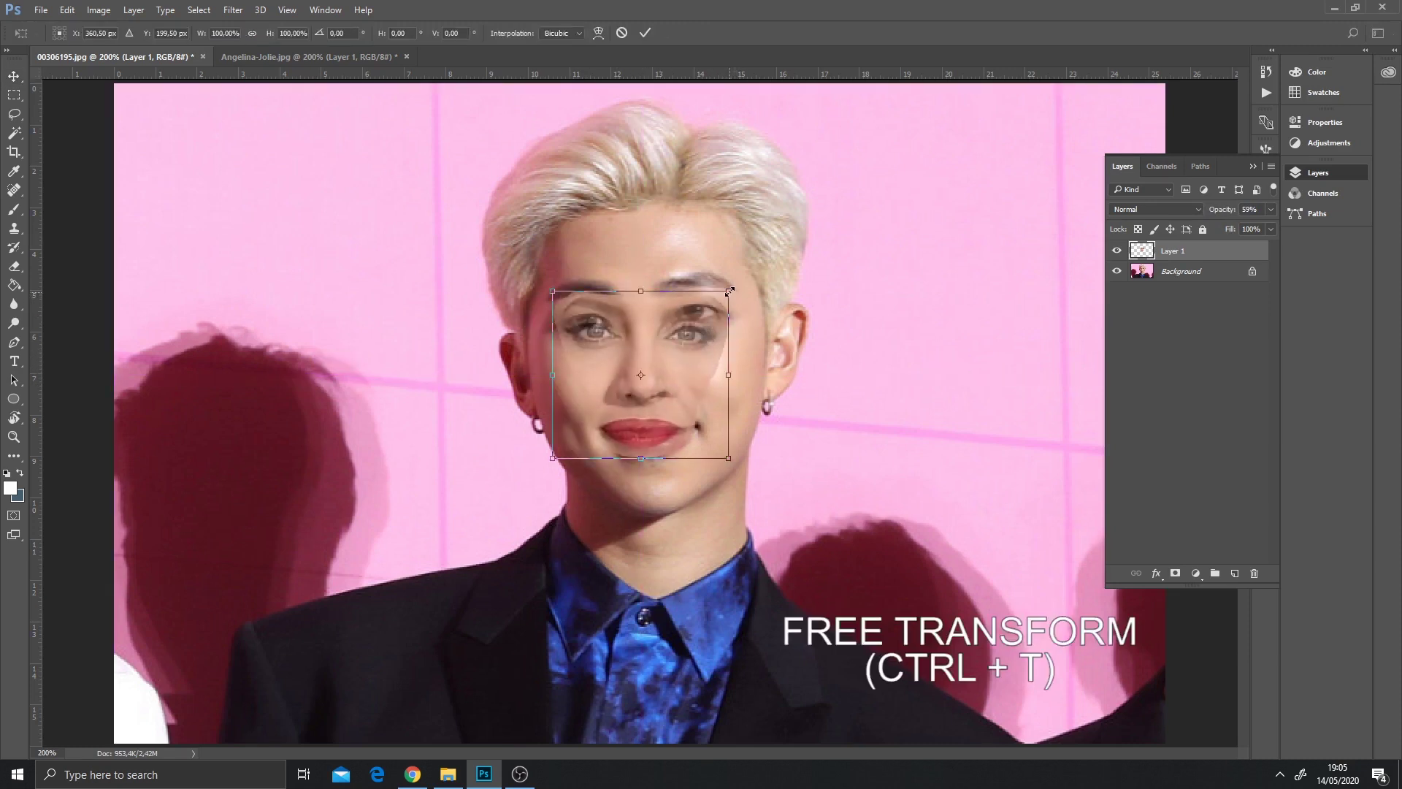
{"action": "left_click_drag", "start_coordinate": [728, 292], "coordinate": [746, 271]}
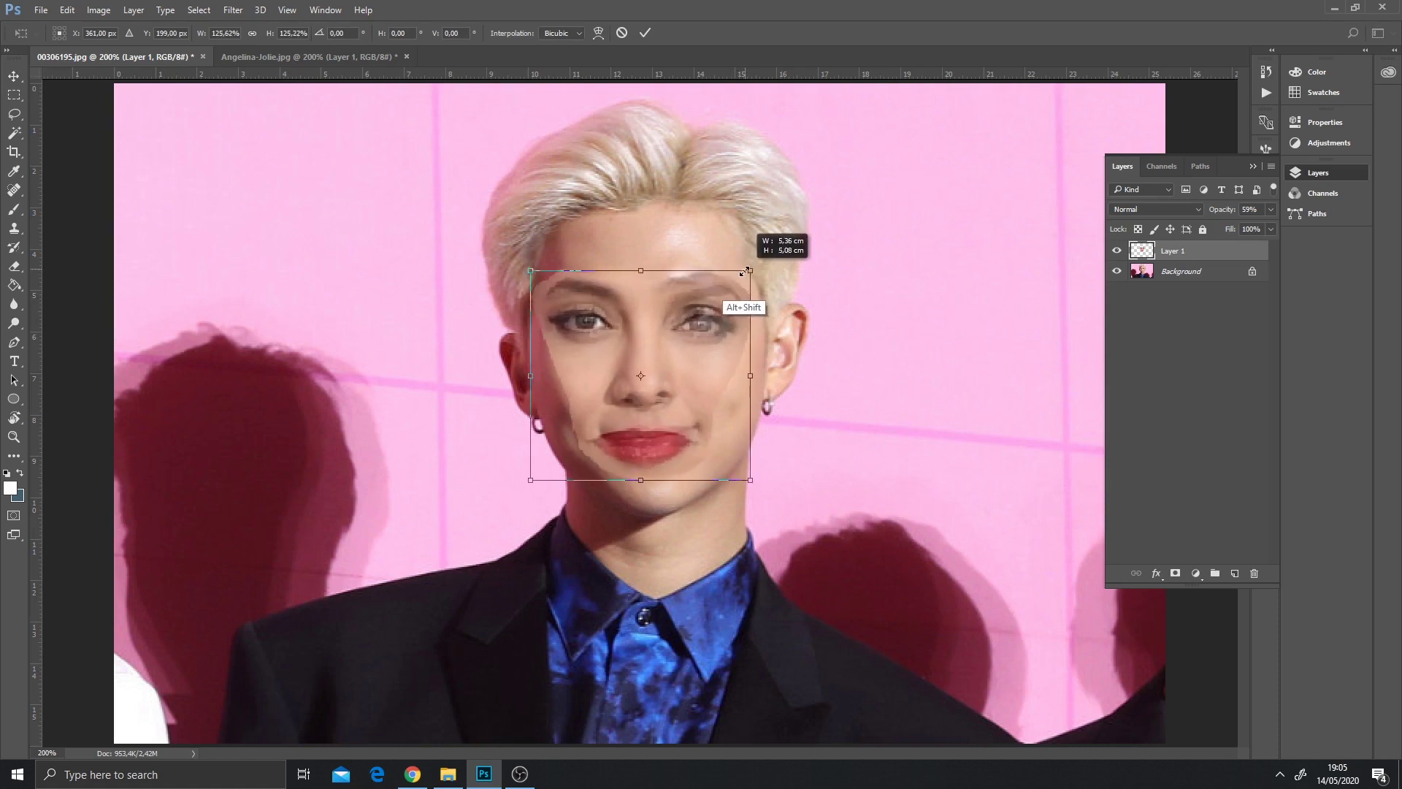
{"action": "left_click_drag", "start_coordinate": [758, 482], "coordinate": [765, 471]}
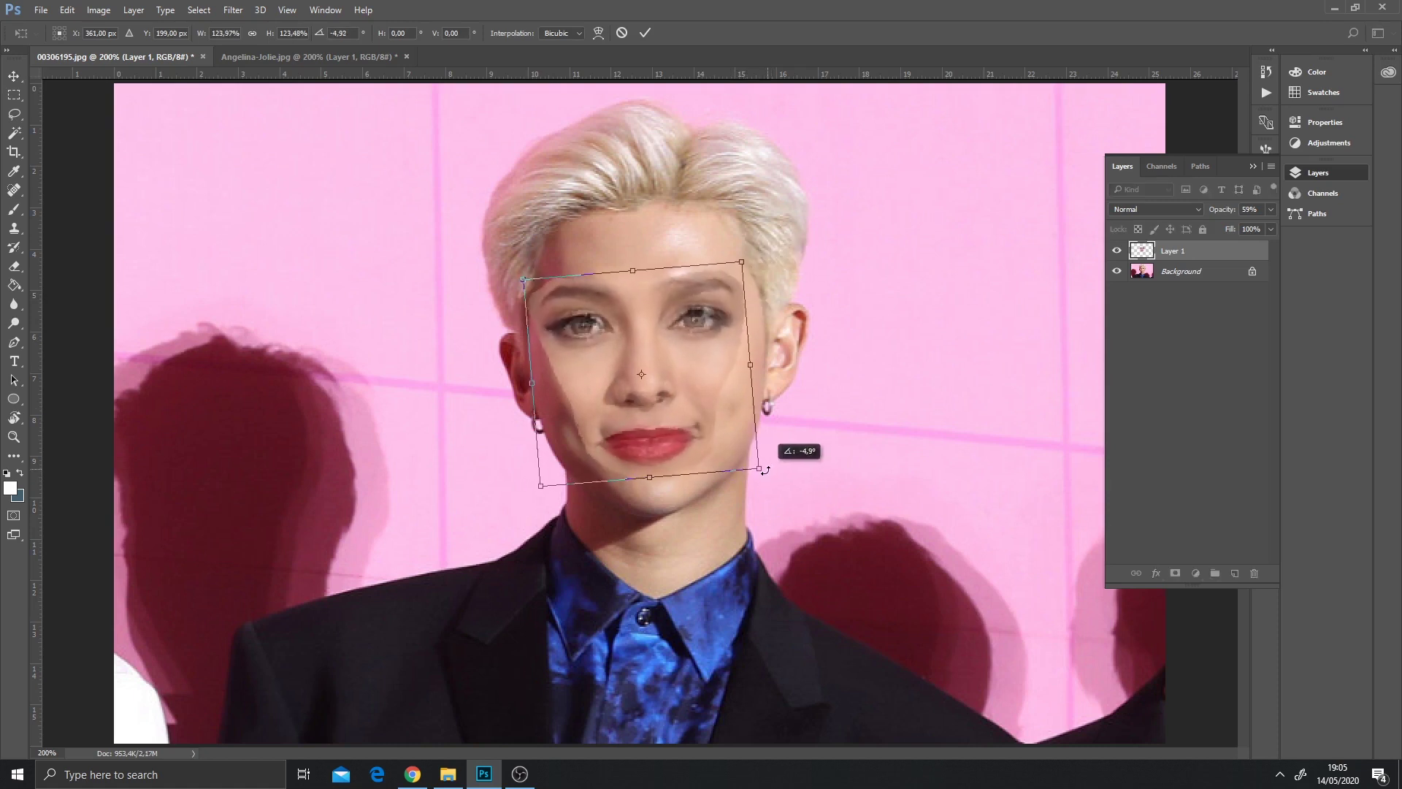
{"action": "left_click_drag", "start_coordinate": [707, 422], "coordinate": [711, 409]}
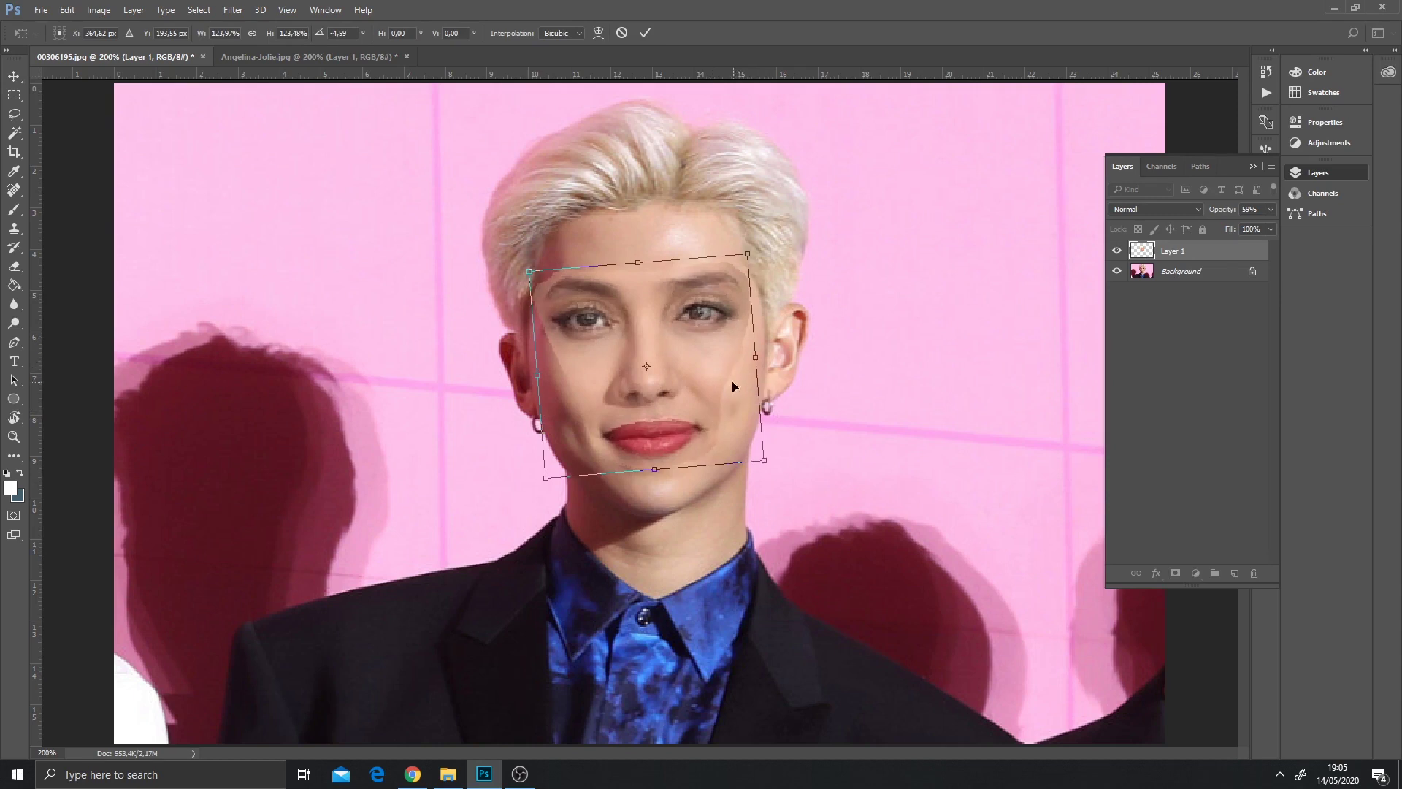
{"action": "key", "text": "Return"}
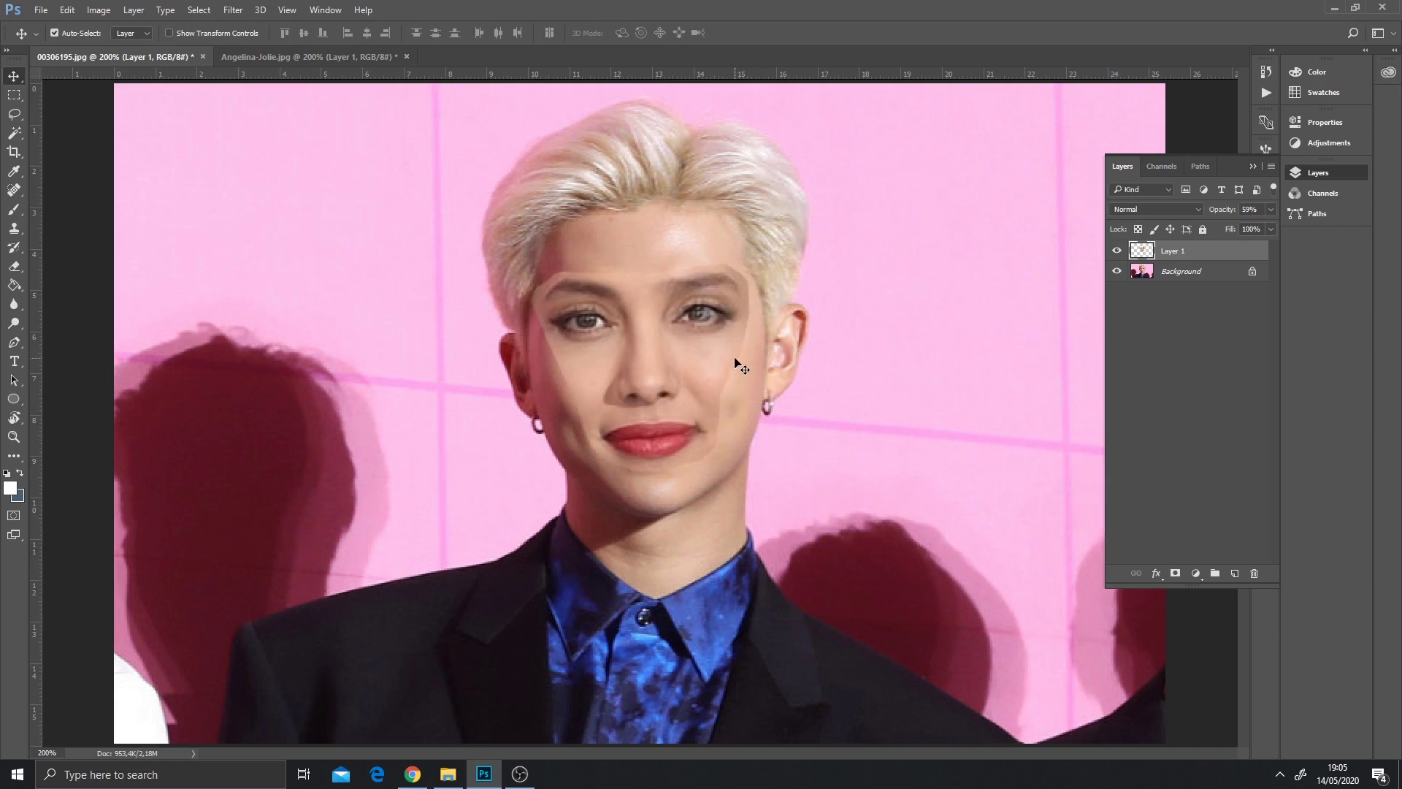
Stretch the pasted face slightly taller and restore Layer 1 to 100% opacity.
{"action": "key", "text": "ctrl+t"}
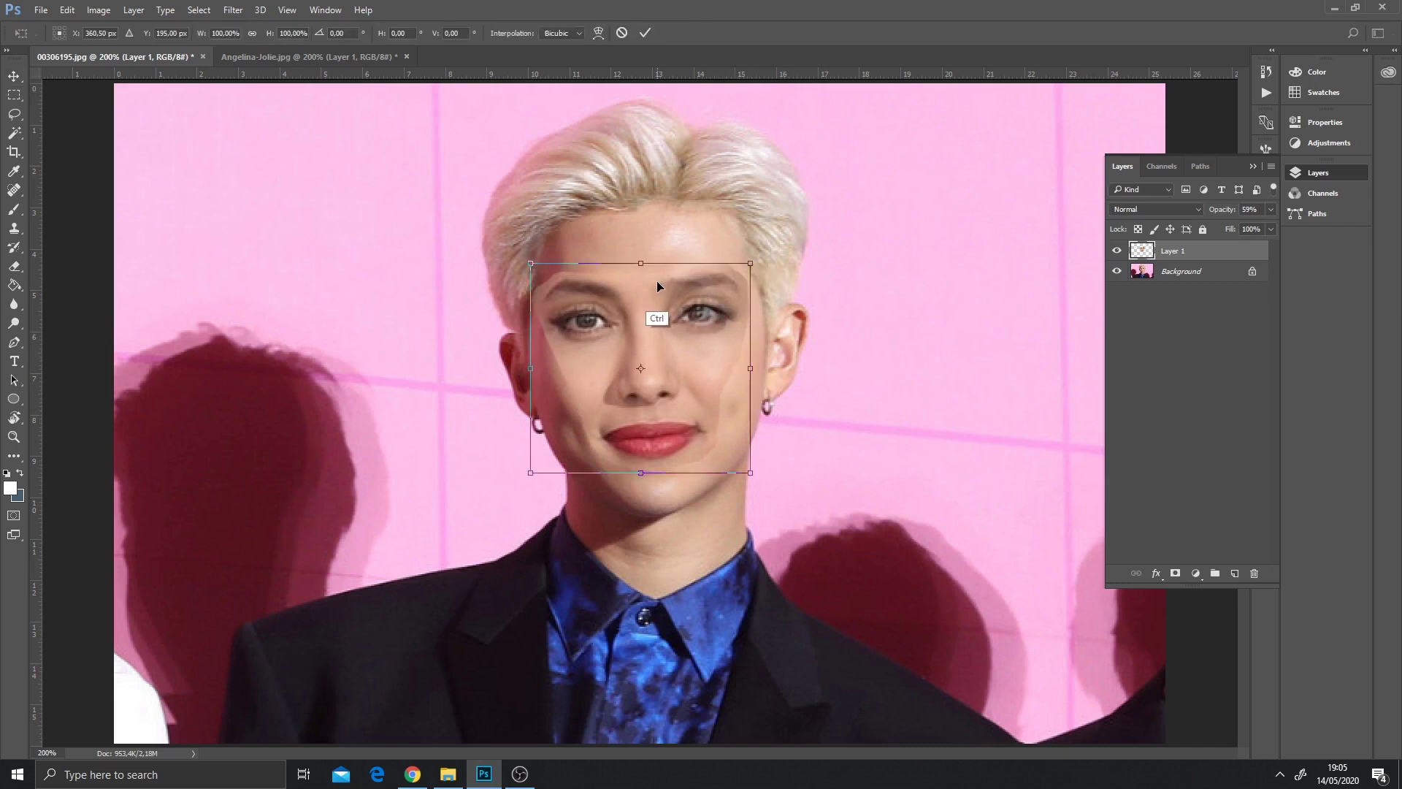
{"action": "left_click_drag", "start_coordinate": [641, 267], "coordinate": [640, 260]}
{"action": "key", "text": "Return"}
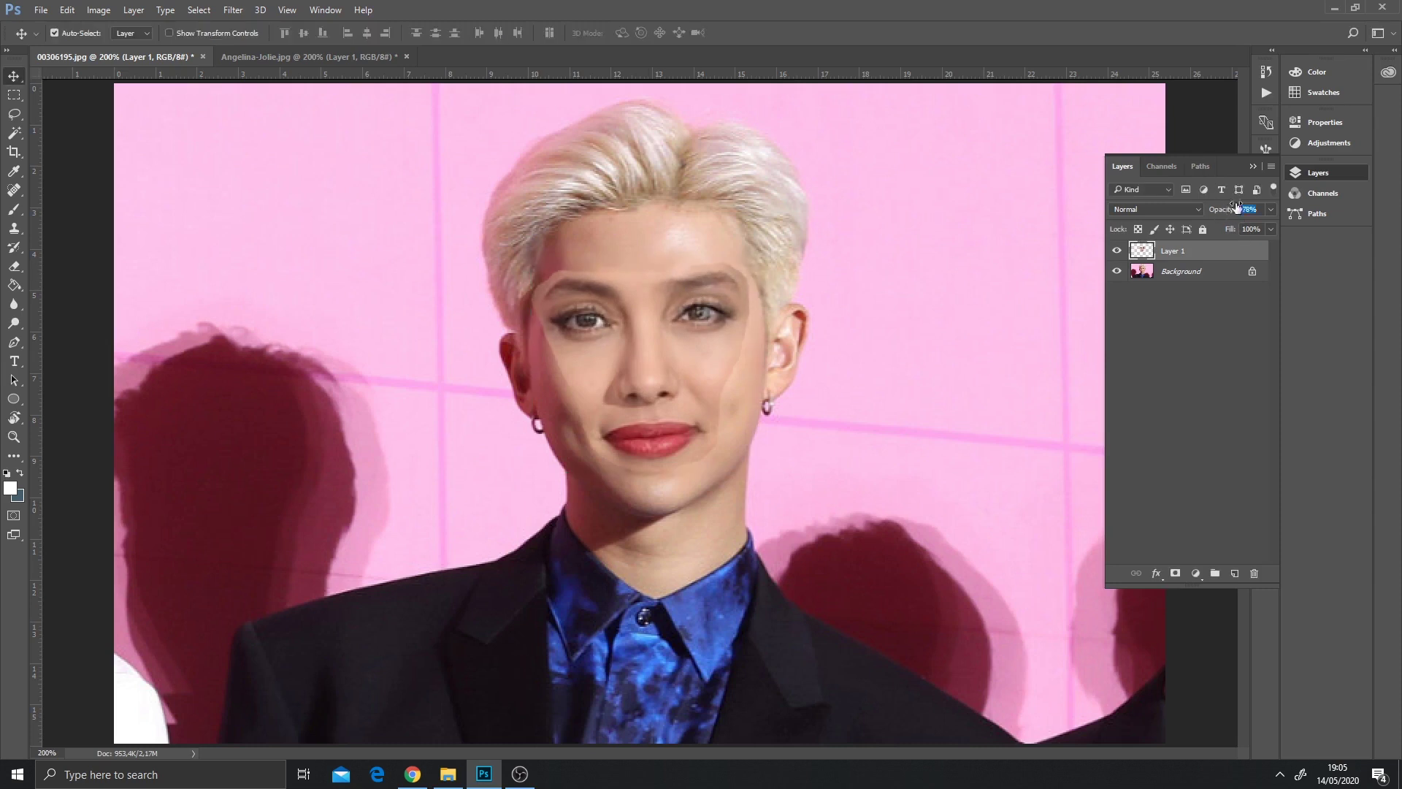
{"action": "left_click_drag", "start_coordinate": [1226, 211], "coordinate": [1280, 221]}
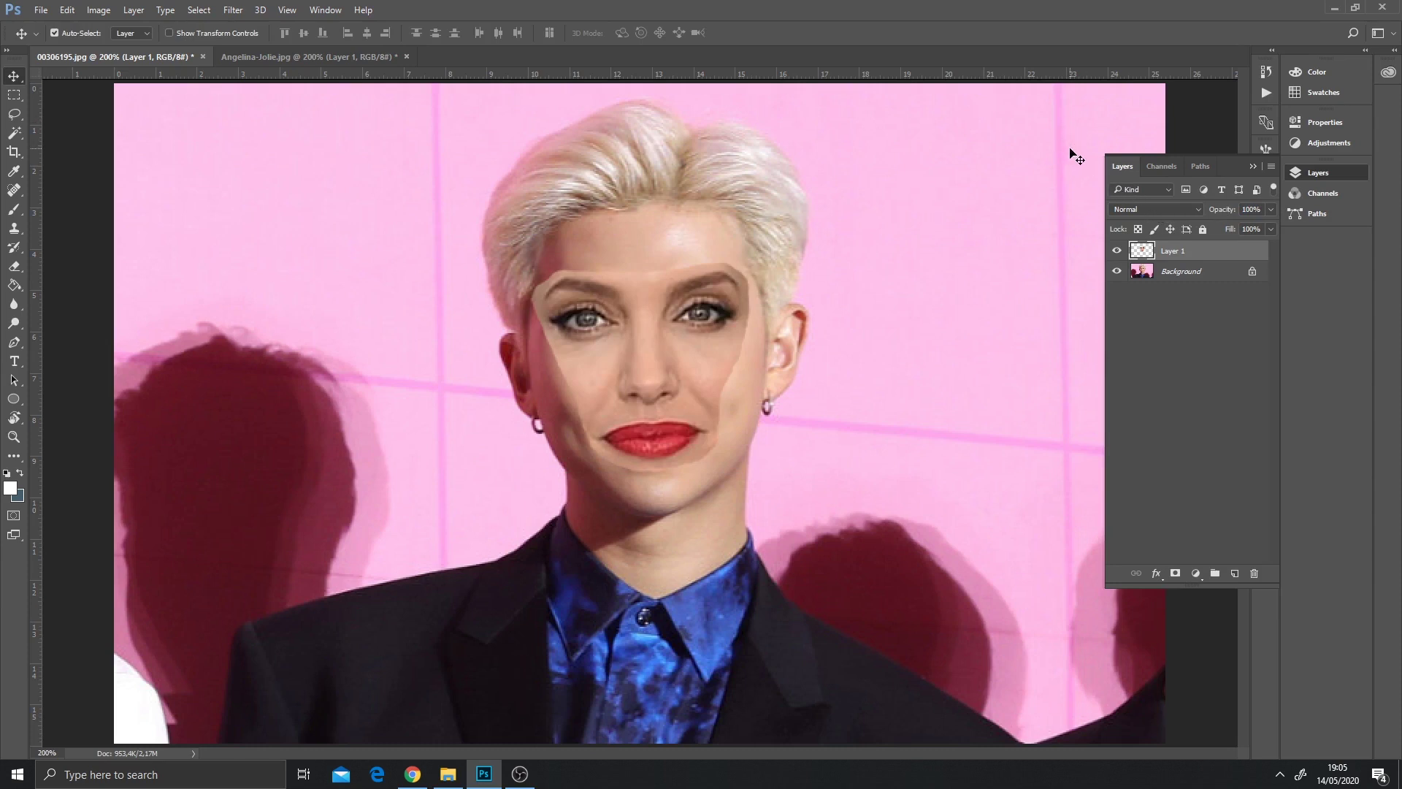
Select the Eraser tool and make the Background layer active.
{"action": "left_click", "coordinate": [20, 268]}
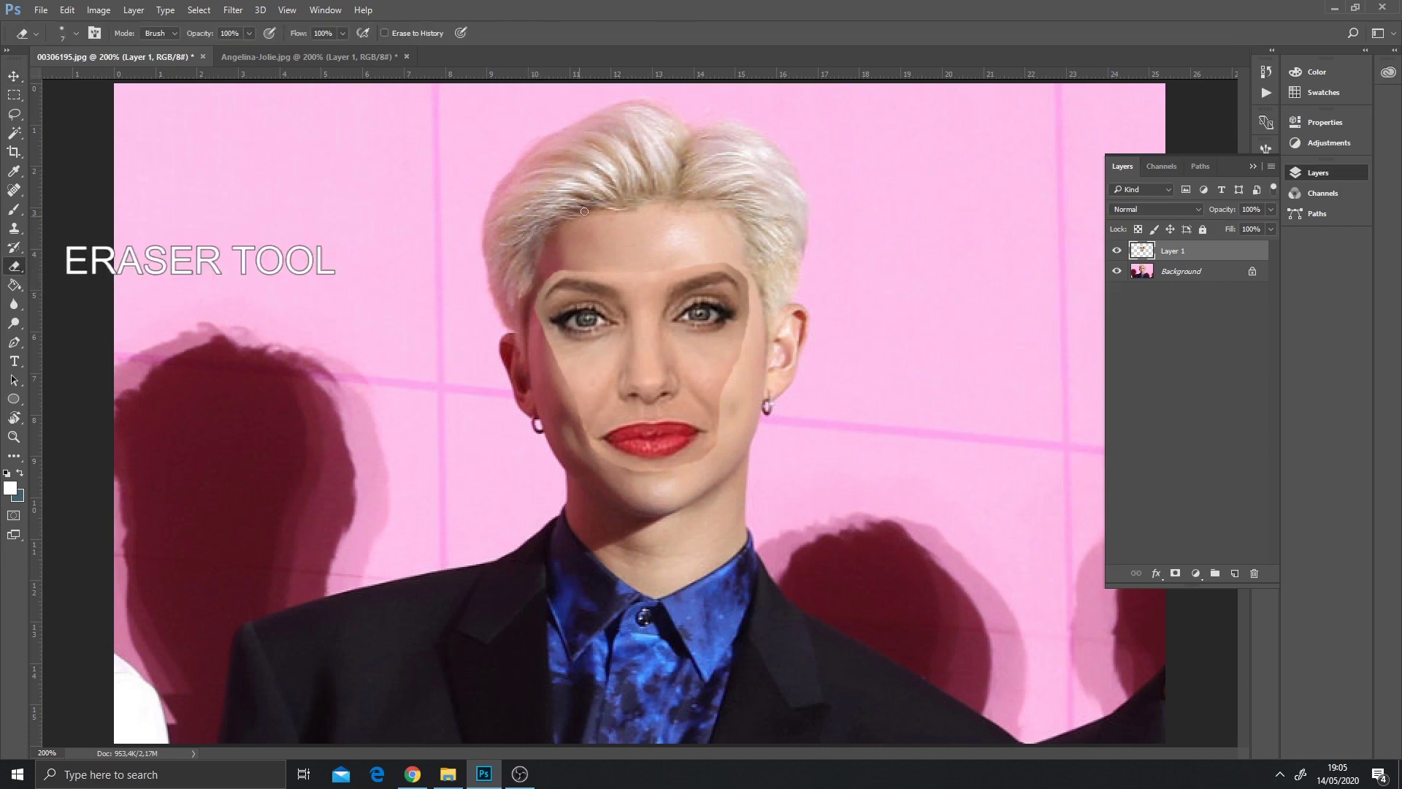
{"action": "left_click", "coordinate": [1177, 274]}
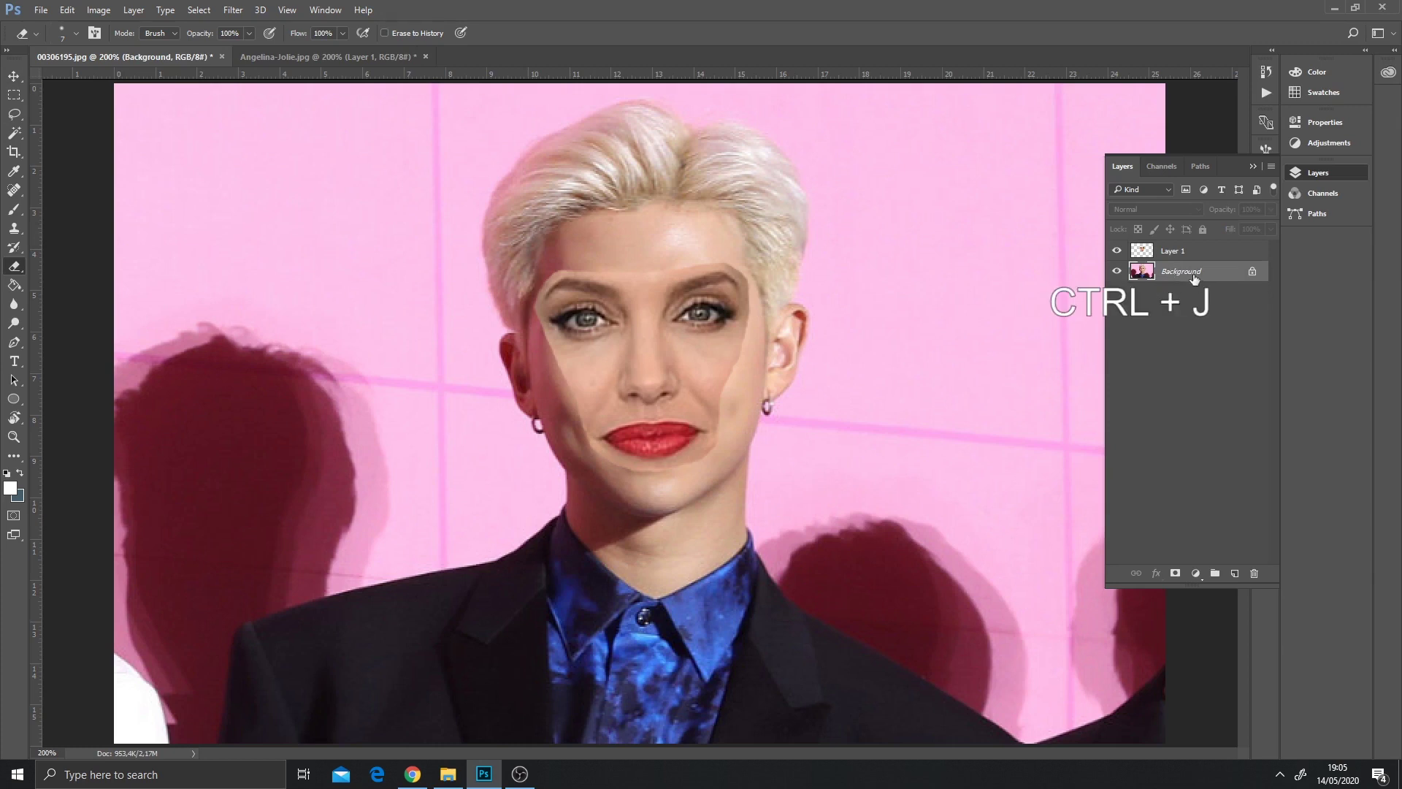
Duplicate Background as Background copy and load Layer 1's face outline as a selection.
{"action": "key", "text": "ctrl+j"}
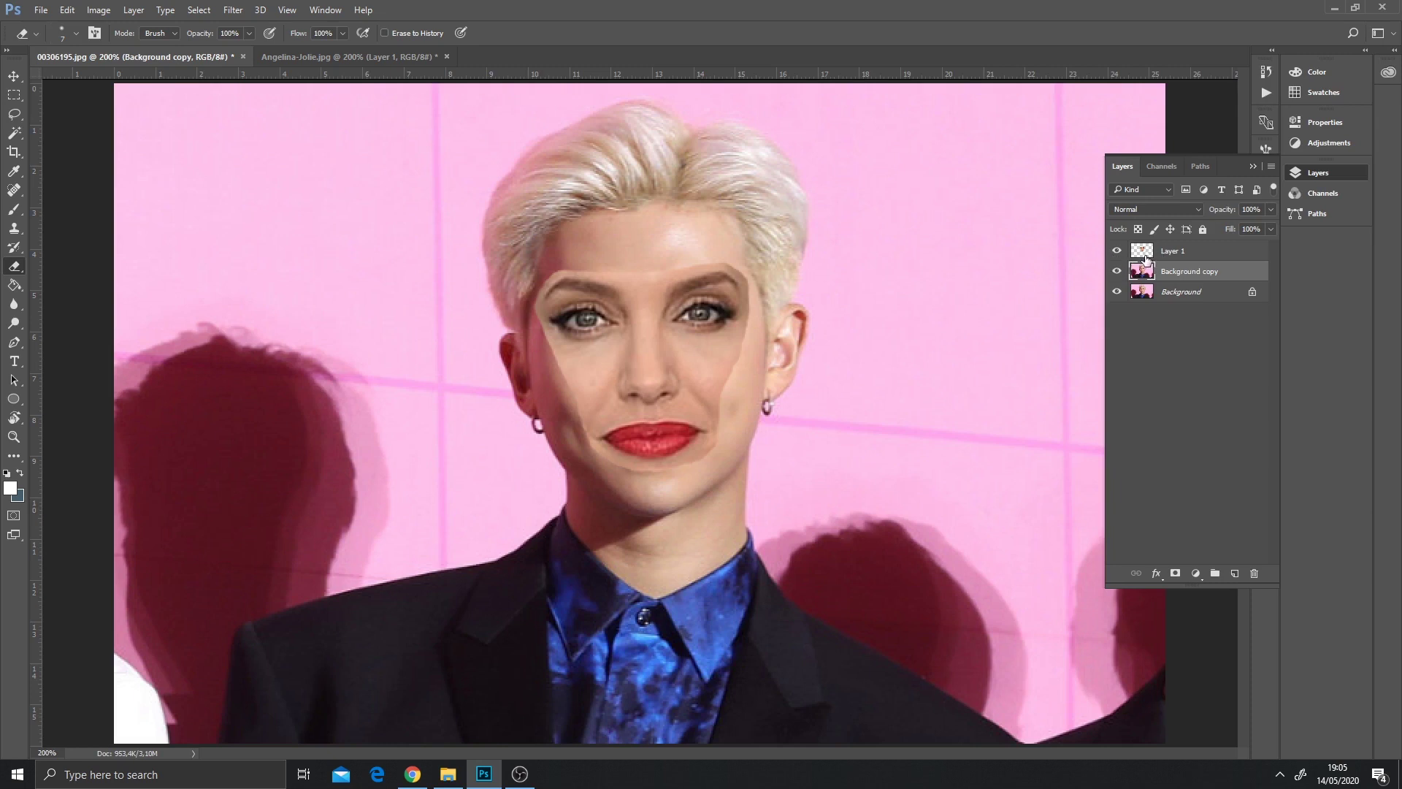
{"action": "key", "text": "ctrl"}
{"action": "left_click", "coordinate": [1144, 255], "text": "ctrl"}
Contract the face selection by 2 pixels, cut it from Background copy, then deselect.
{"action": "left_click", "coordinate": [228, 9]}
{"action": "mouse_move", "coordinate": [199, 11]}
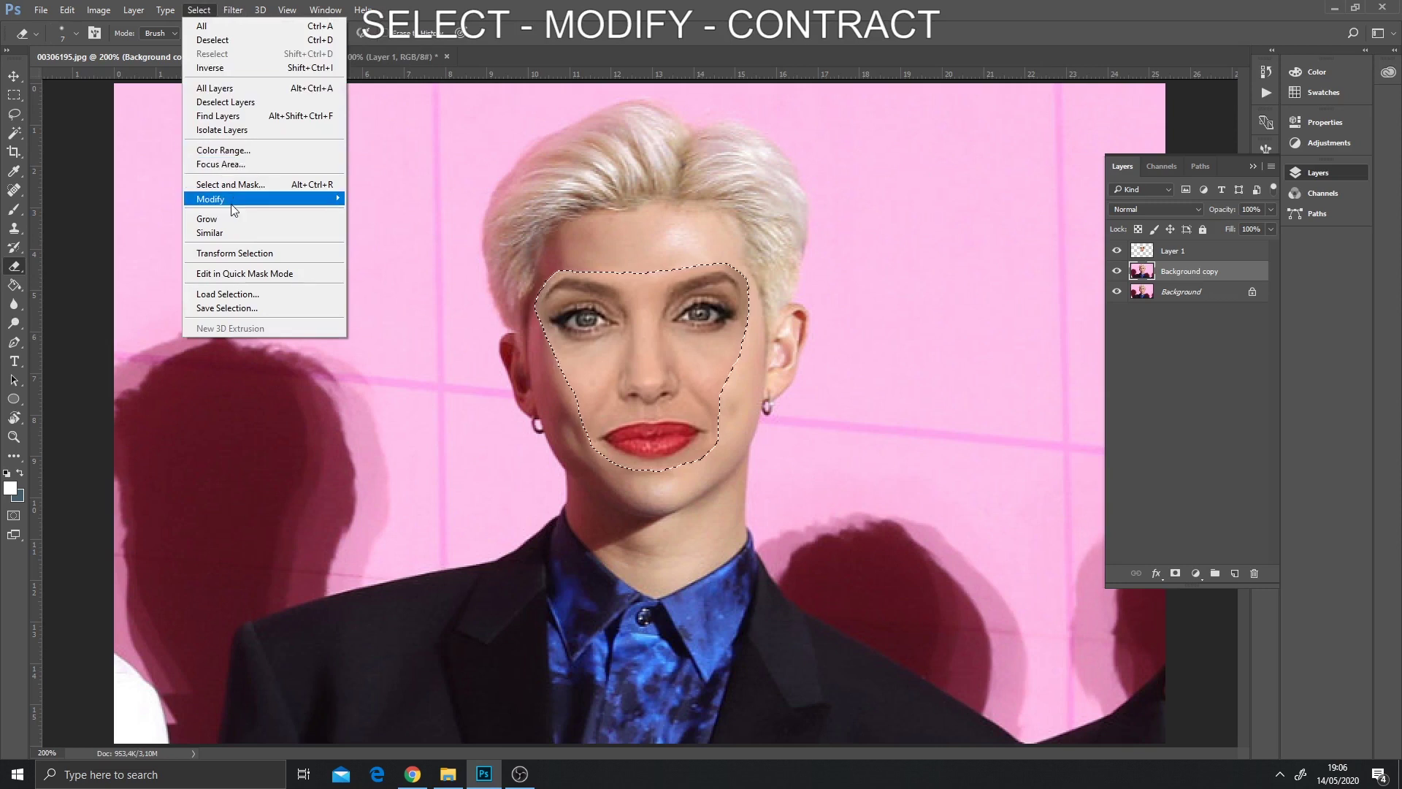
{"action": "mouse_move", "coordinate": [211, 199]}
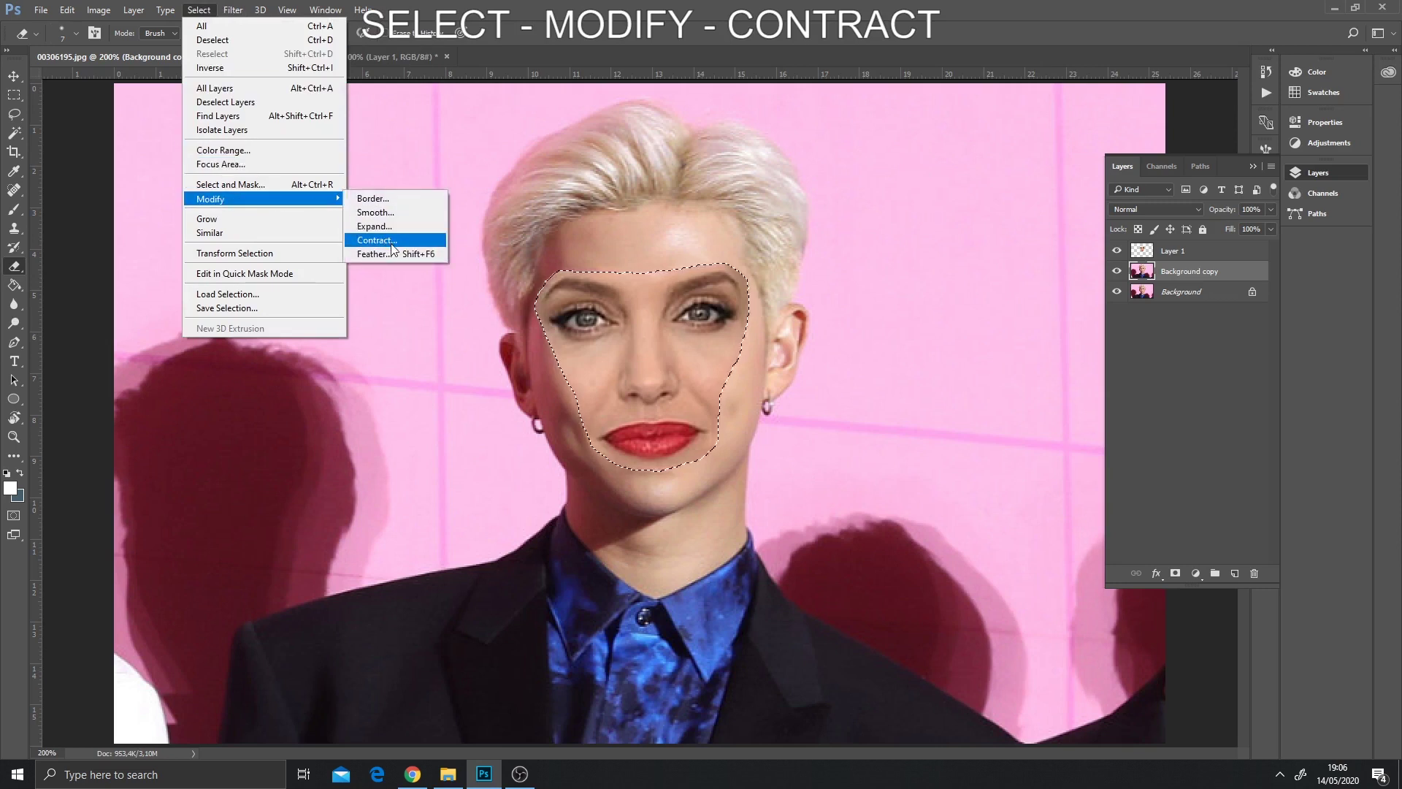
{"action": "left_click", "coordinate": [391, 241]}
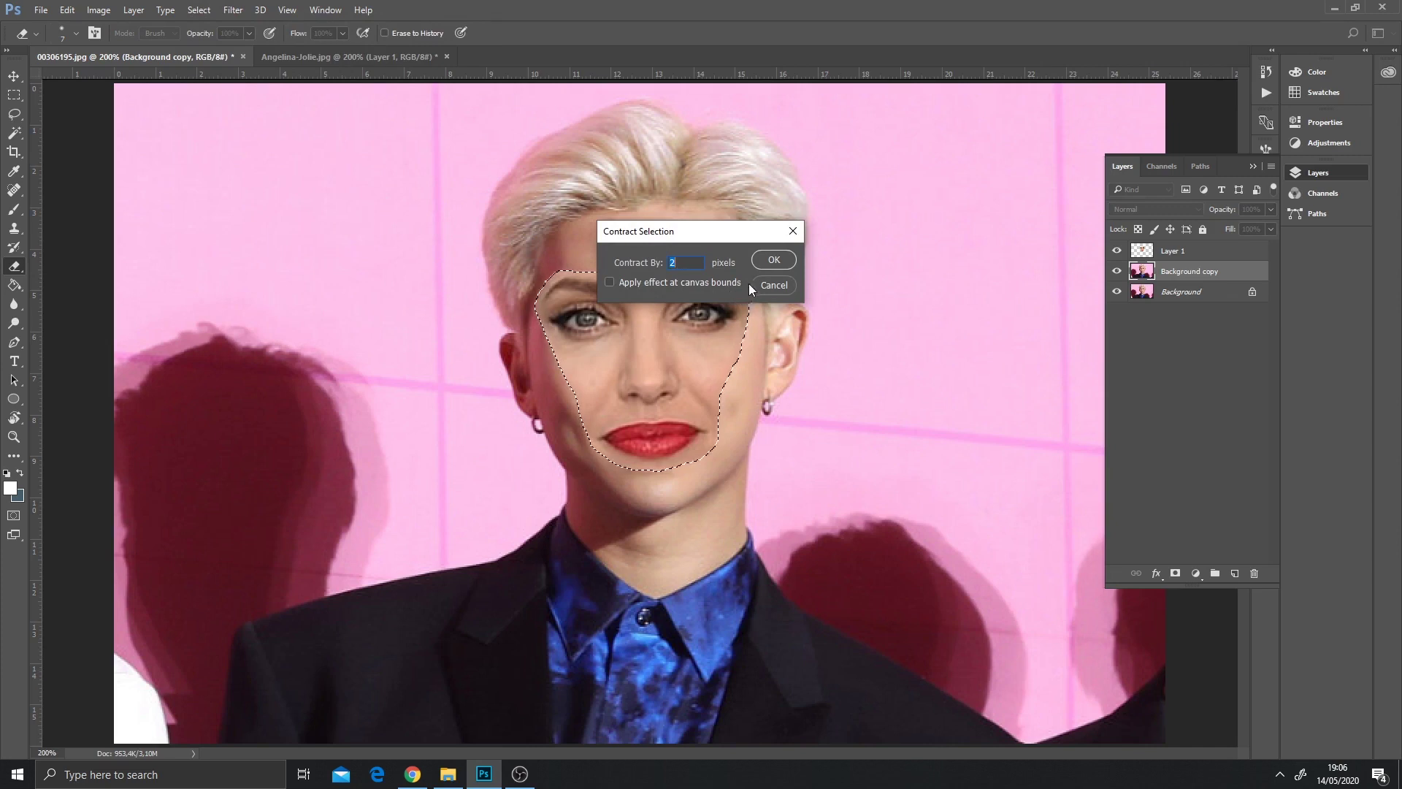
{"action": "left_click", "coordinate": [773, 259]}
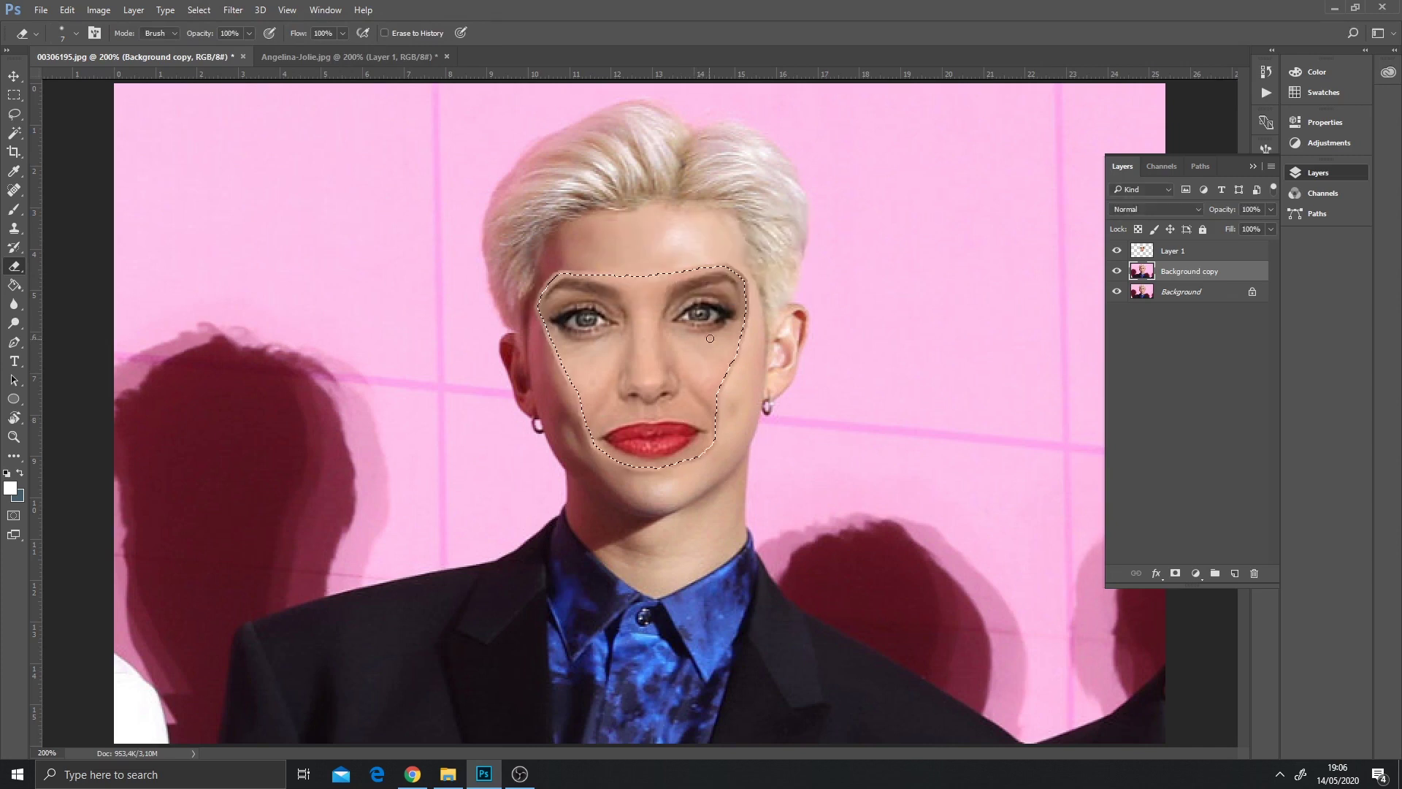
{"action": "key", "text": "ctrl+x"}
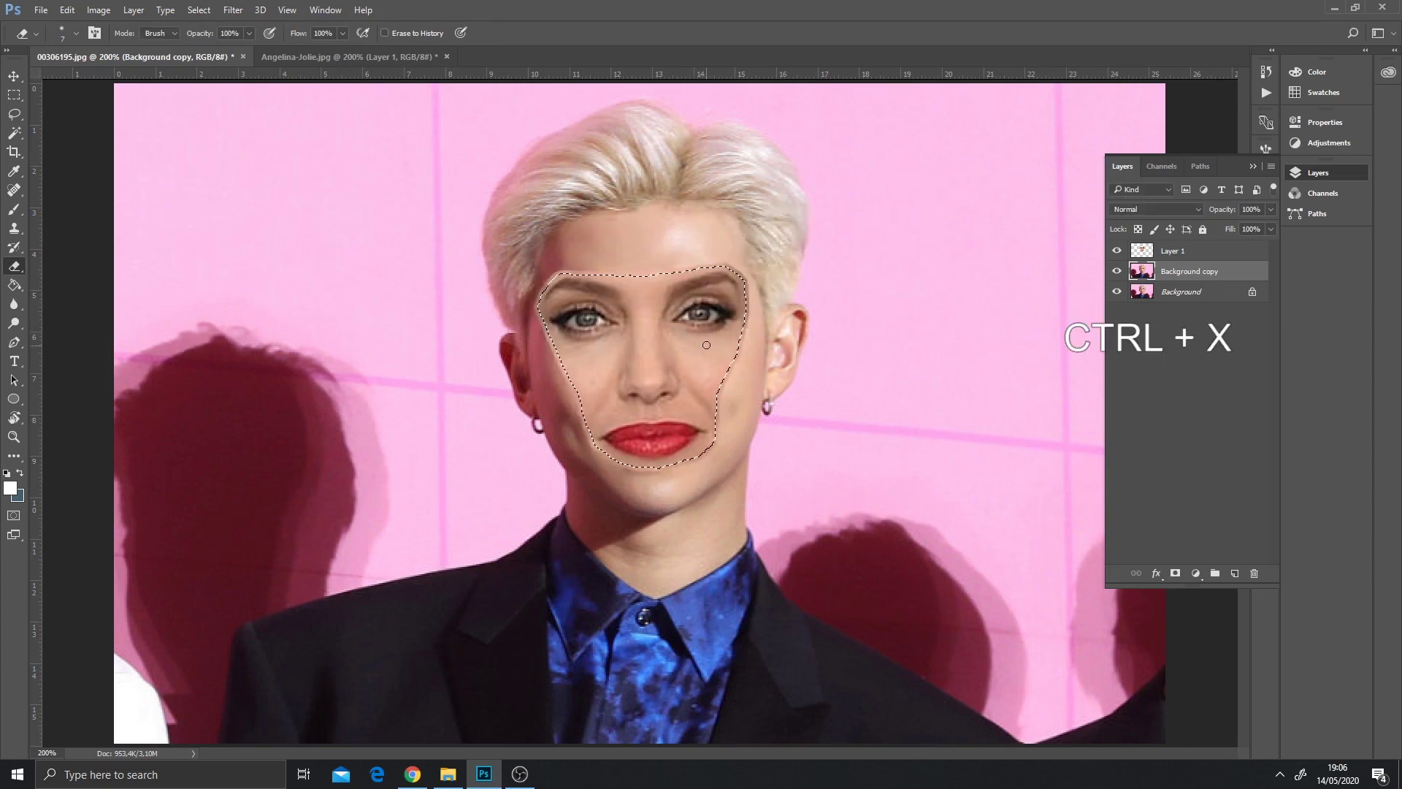
{"action": "key", "text": "ctrl+d"}
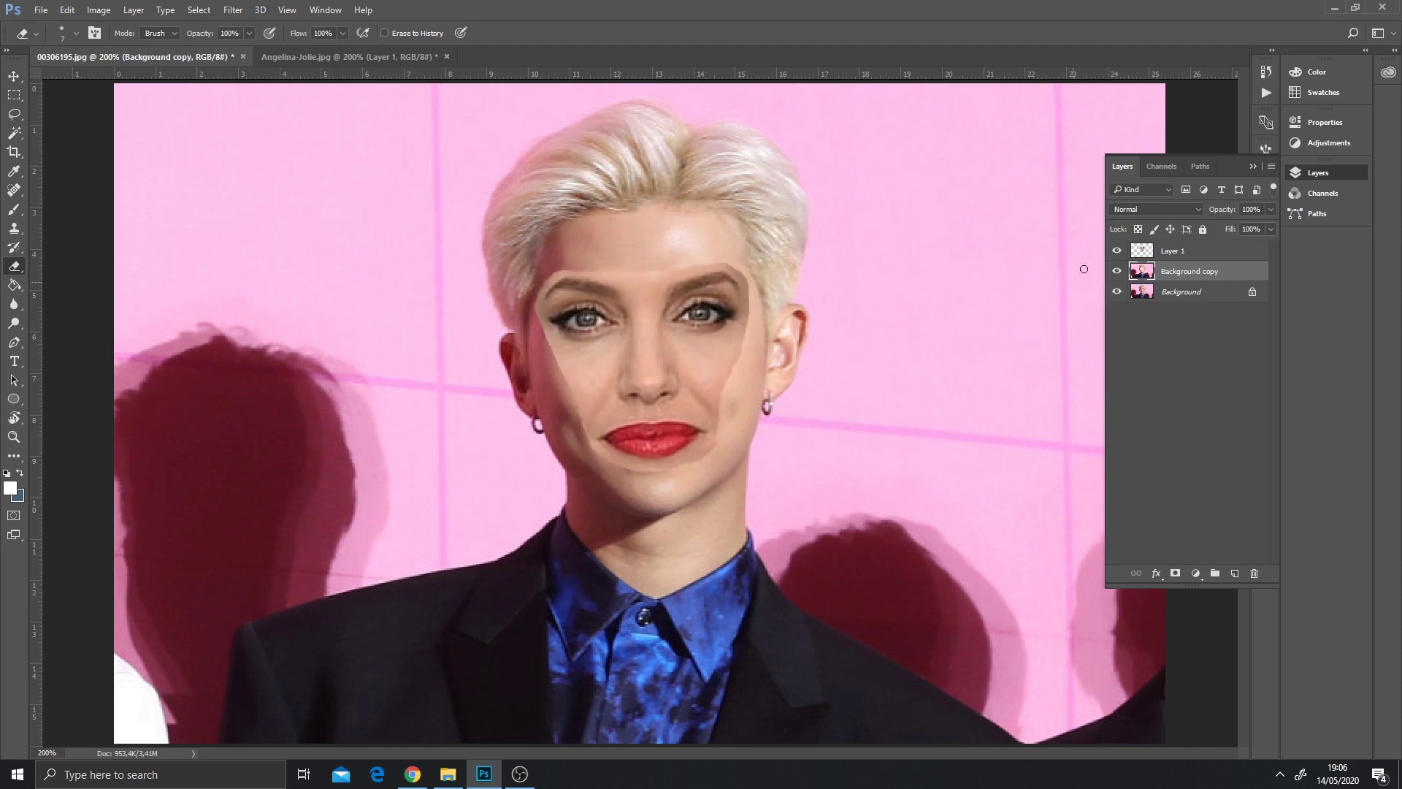
Hide the original Background layer, keeping Layer 1 and Background copy visible.
{"action": "left_click", "coordinate": [1117, 251]}
{"action": "left_click", "coordinate": [1117, 291]}
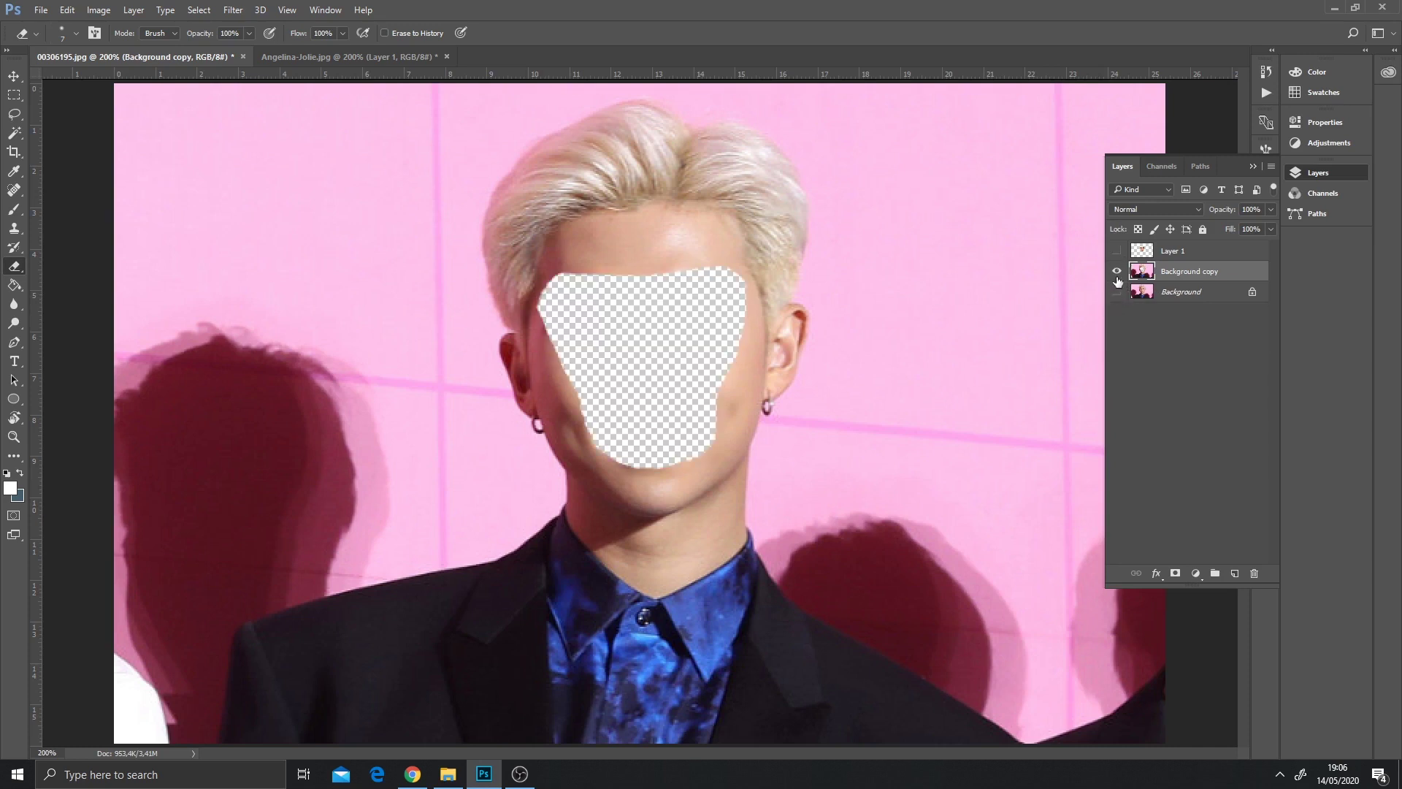
{"action": "left_click", "coordinate": [1117, 250]}
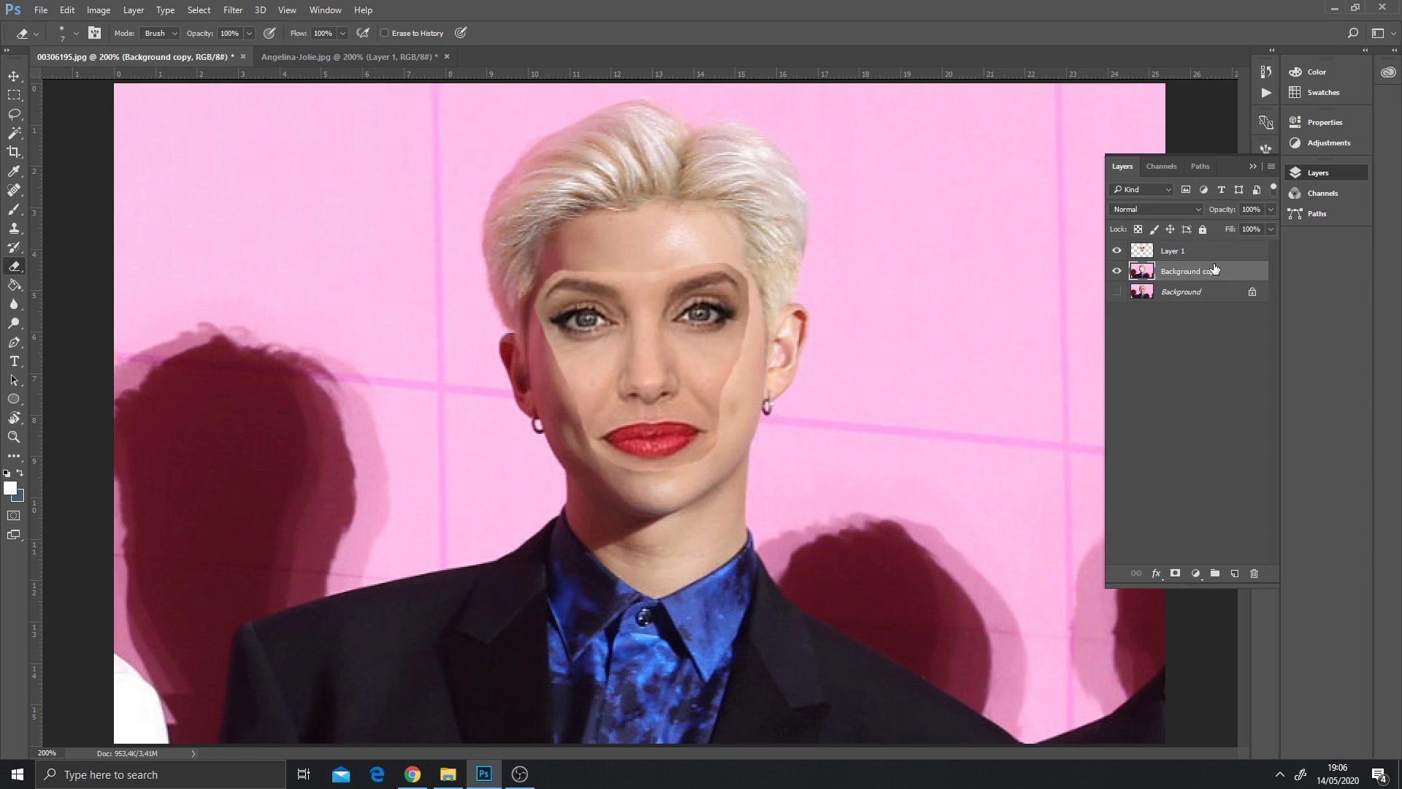
{"action": "key", "text": "shift"}
Auto-Blend Layer 1 with Background copy using Panorama and Seamless Tones.
{"action": "left_click", "coordinate": [1210, 252], "text": "shift"}
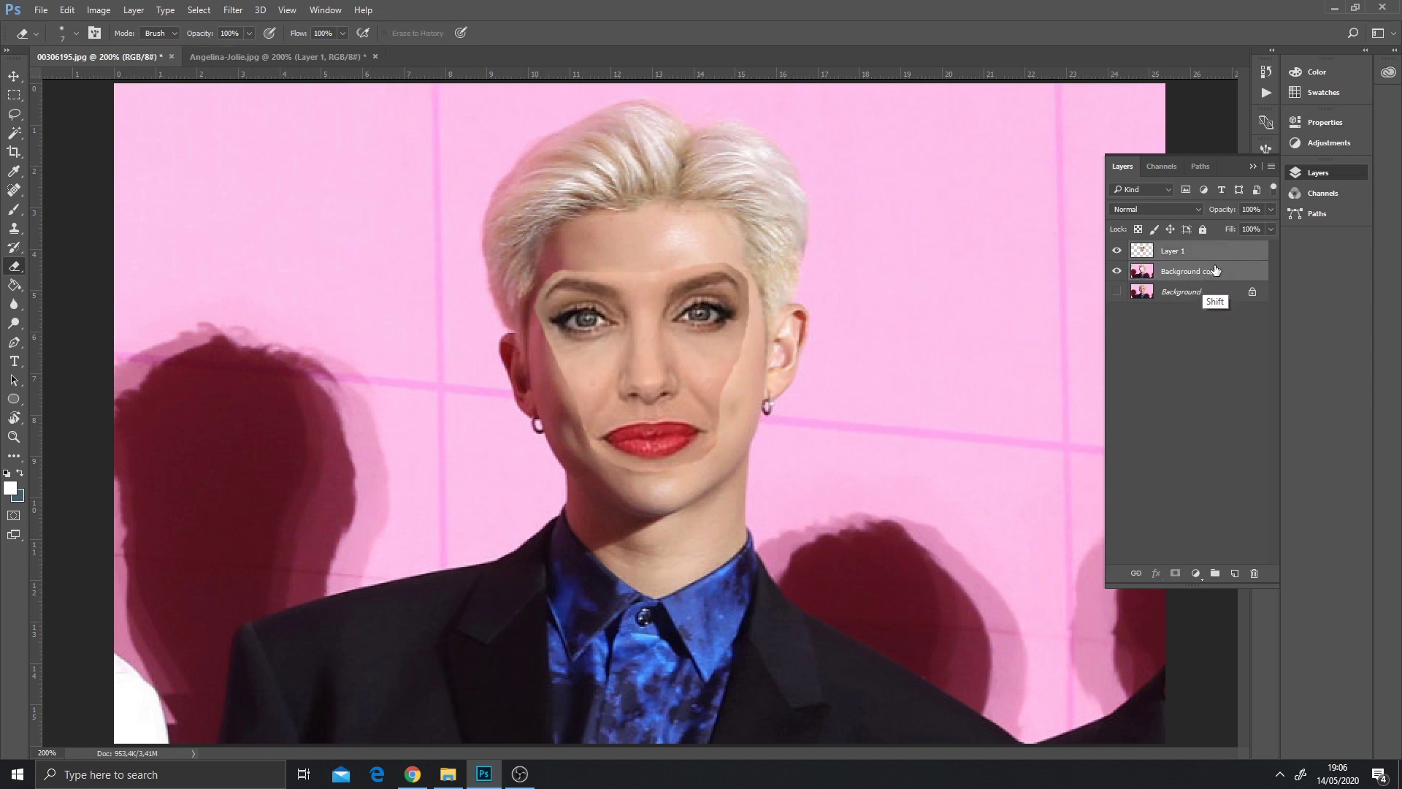
{"action": "left_click", "coordinate": [66, 9]}
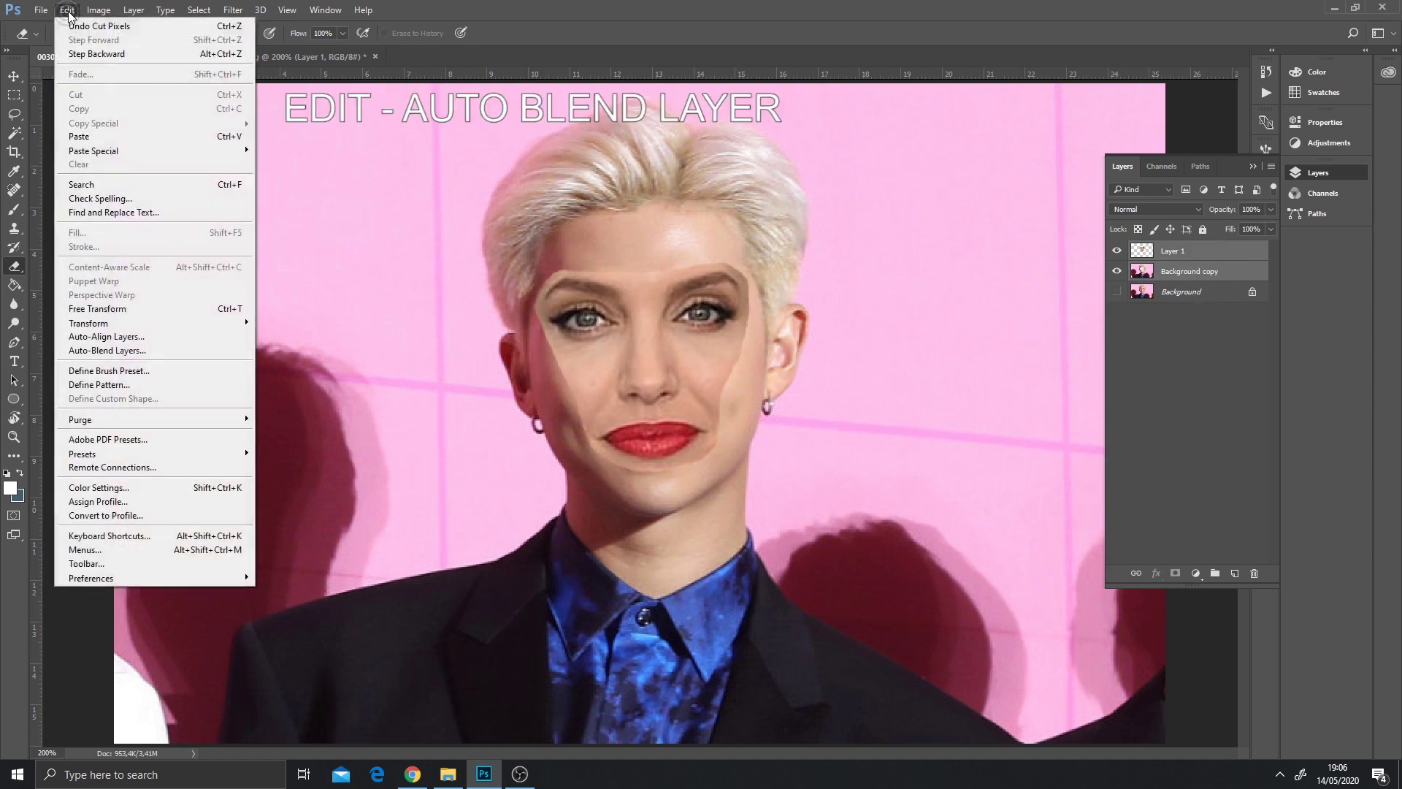
{"action": "left_click", "coordinate": [127, 353]}
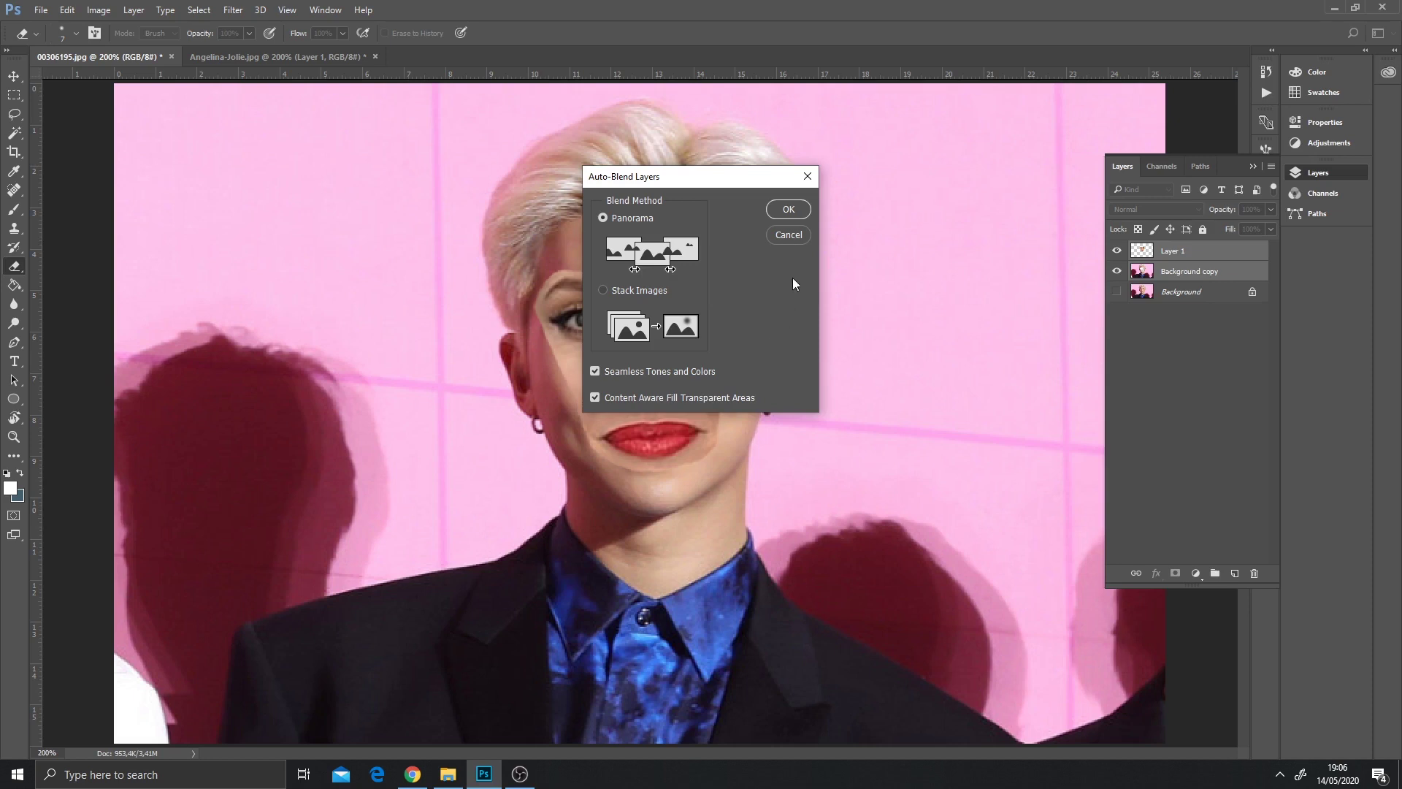
{"action": "left_click", "coordinate": [788, 210]}
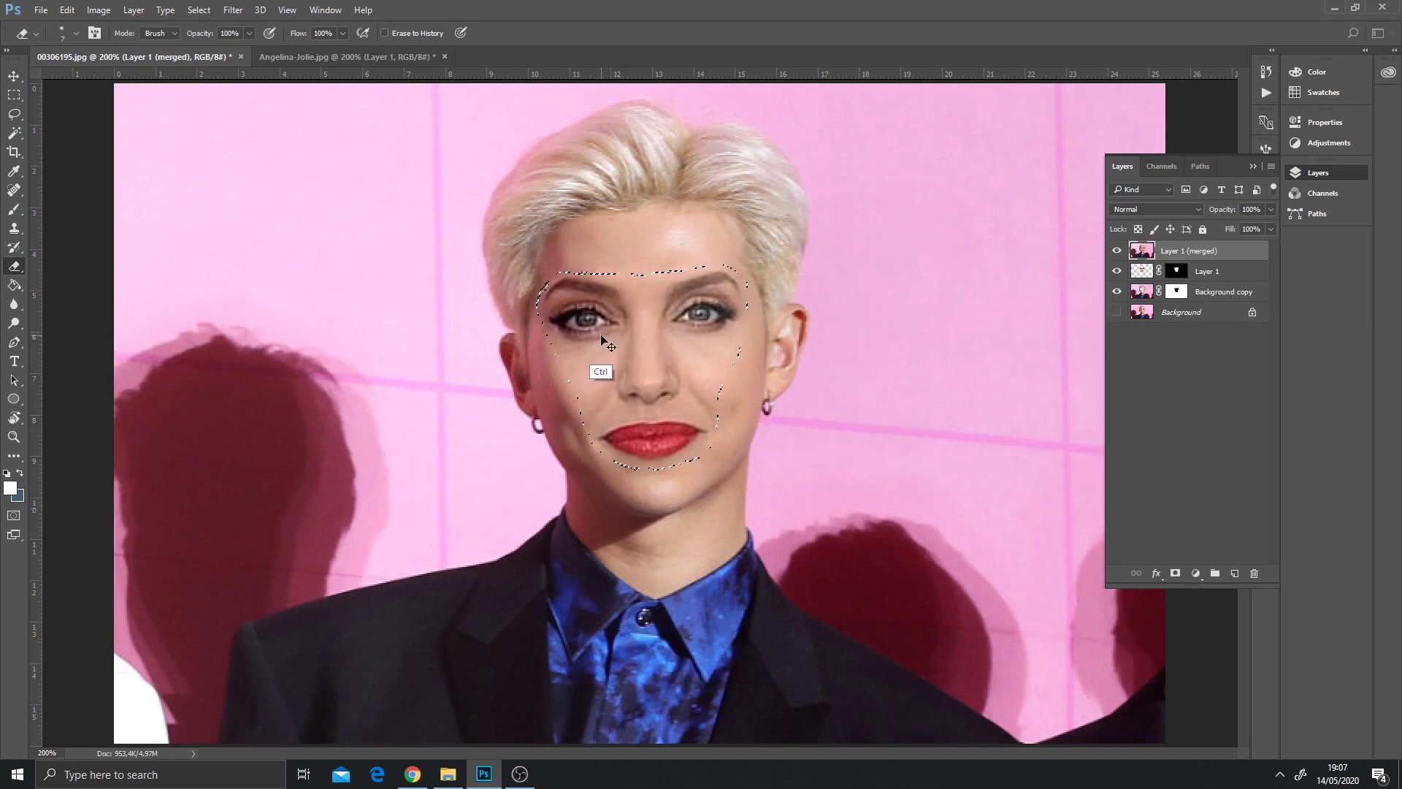
Deselect and zoom out to review the whole blended face swap.
{"action": "key", "text": "ctrl+d"}
{"action": "scroll", "coordinate": [748, 325], "scroll_direction": "down", "scroll_amount": 1}
{"action": "scroll", "coordinate": [741, 335], "scroll_direction": "down", "scroll_amount": 1}
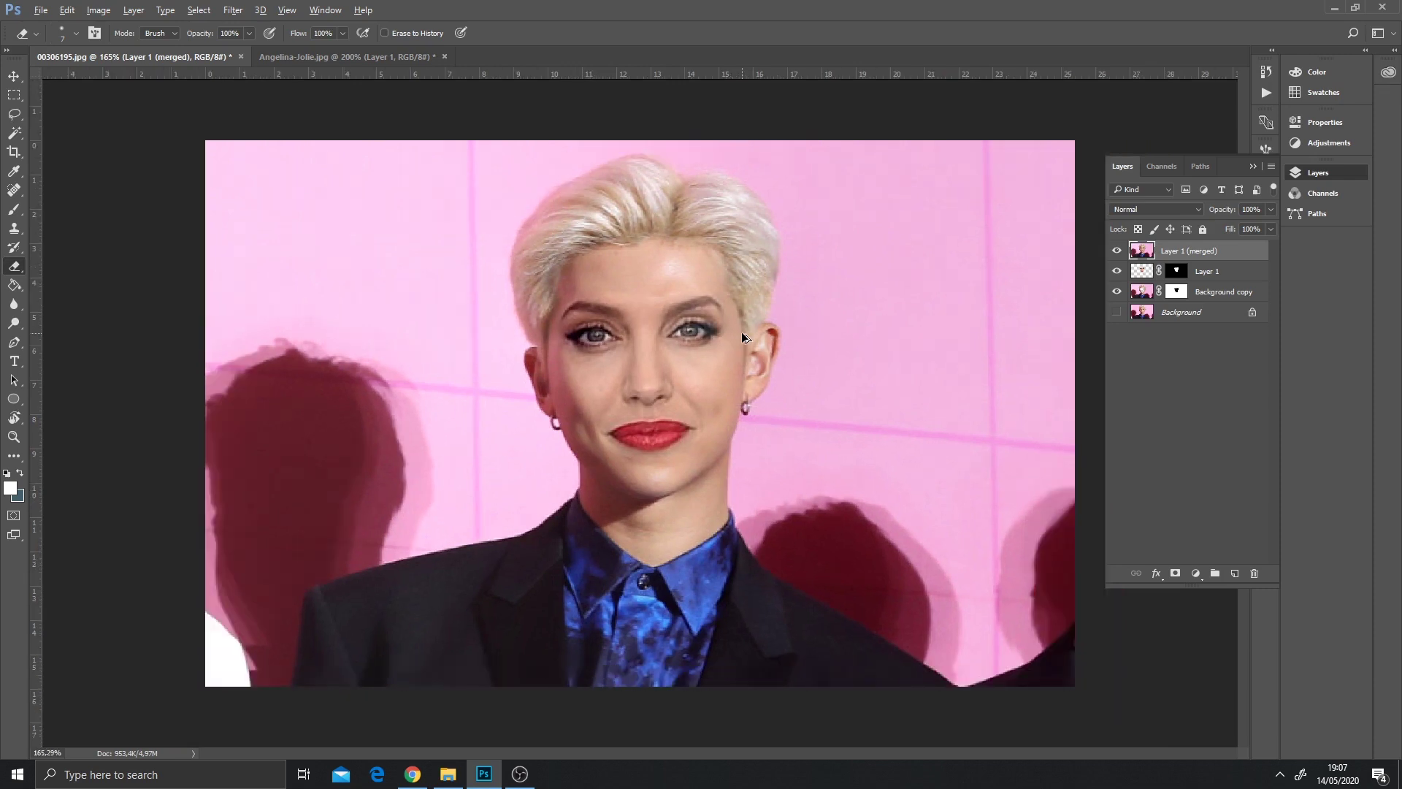